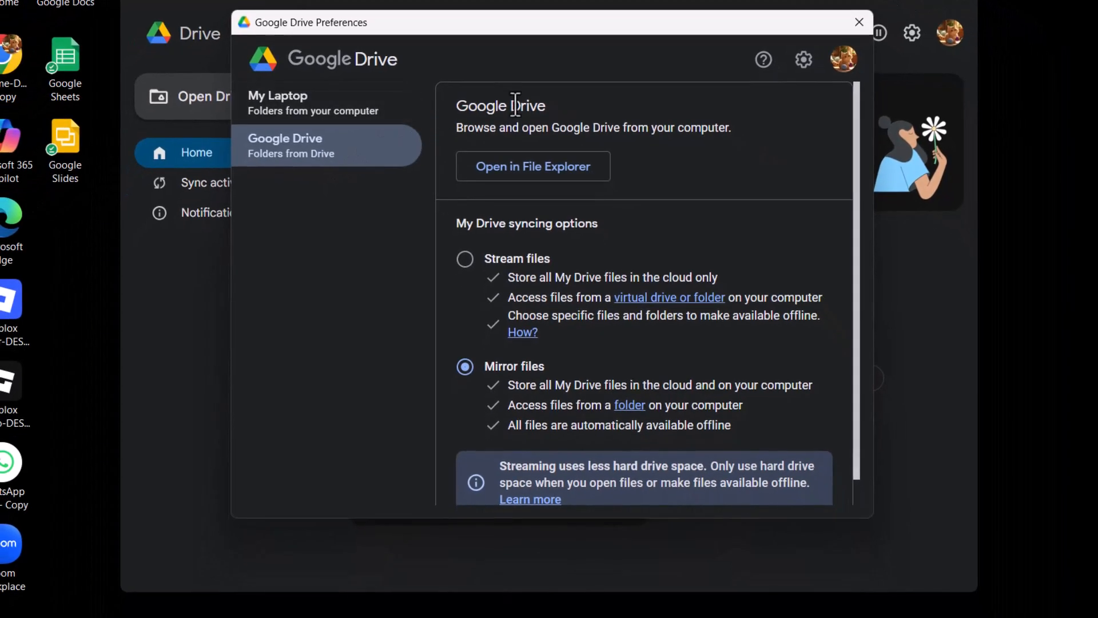
Switch My Drive syncing to Stream files, confirm the change, and save the preferences.
click(463, 275)
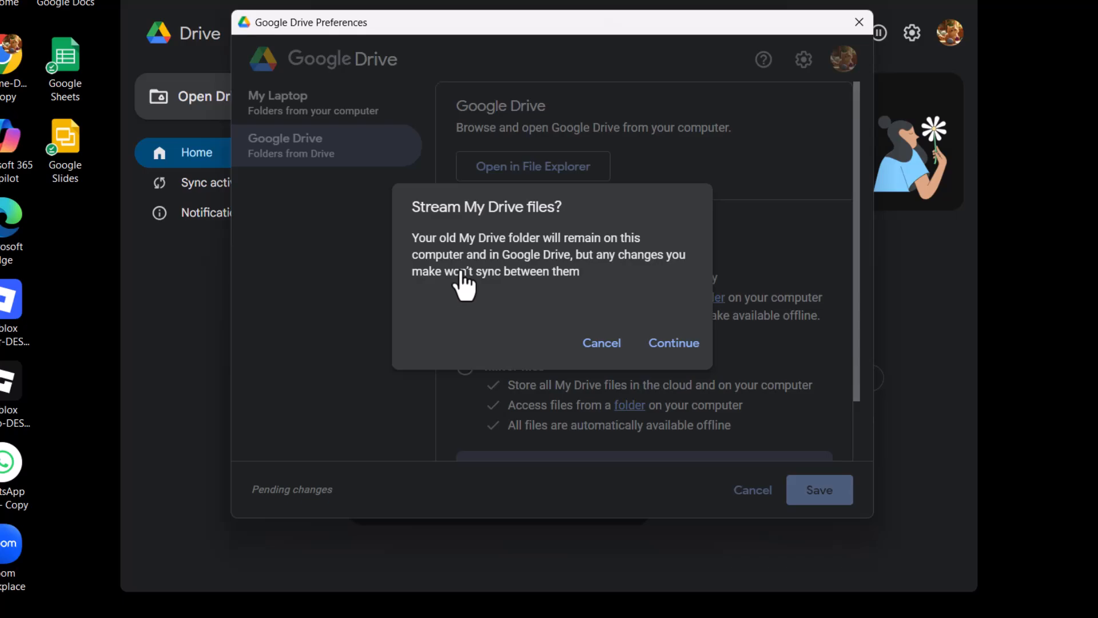
click(657, 345)
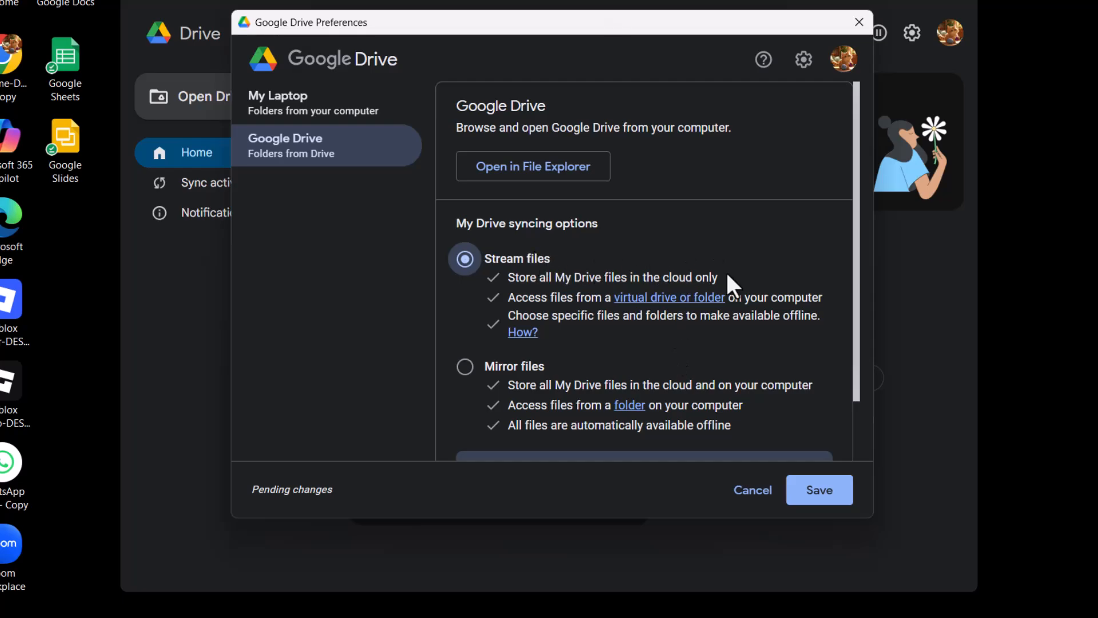
click(818, 491)
click(685, 319)
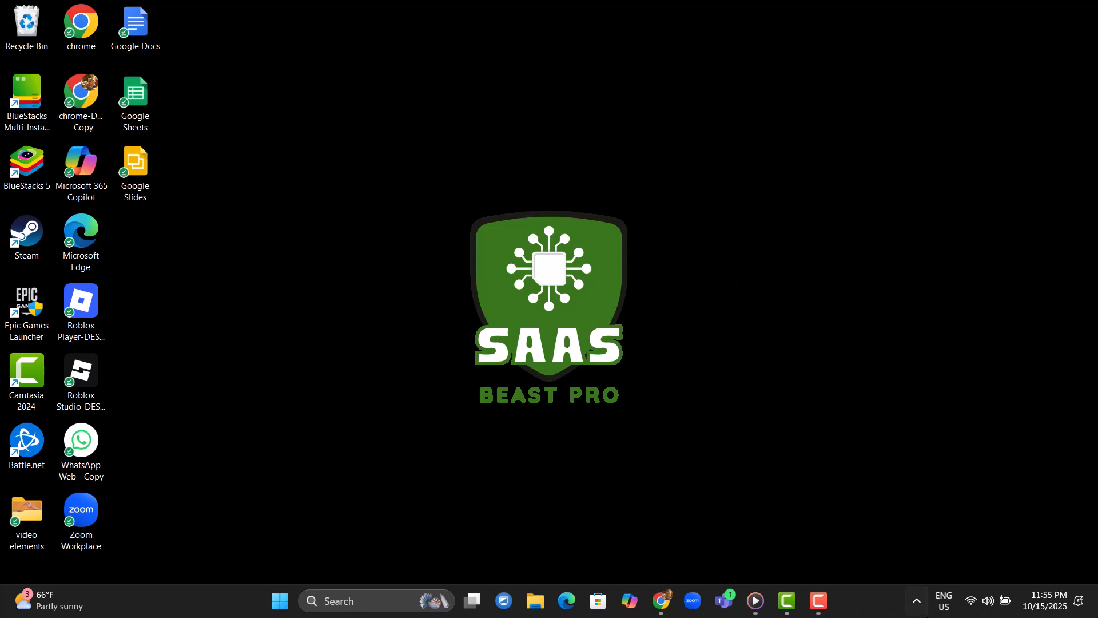
Open Drive's advanced settings from the tray icon and begin disconnecting the account.
click(917, 601)
click(860, 526)
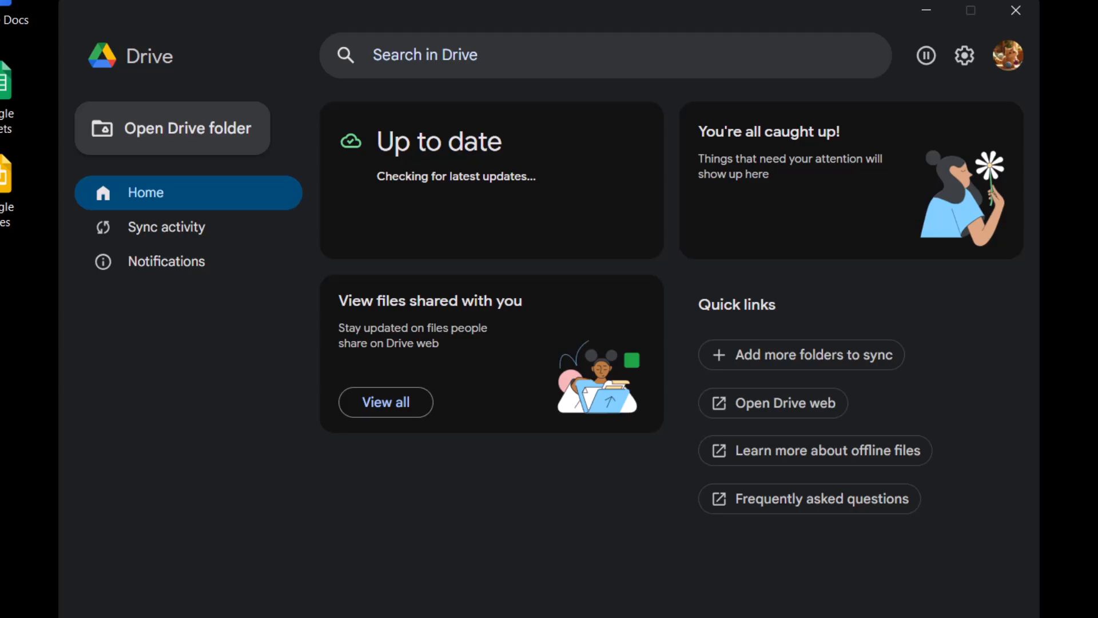
click(966, 64)
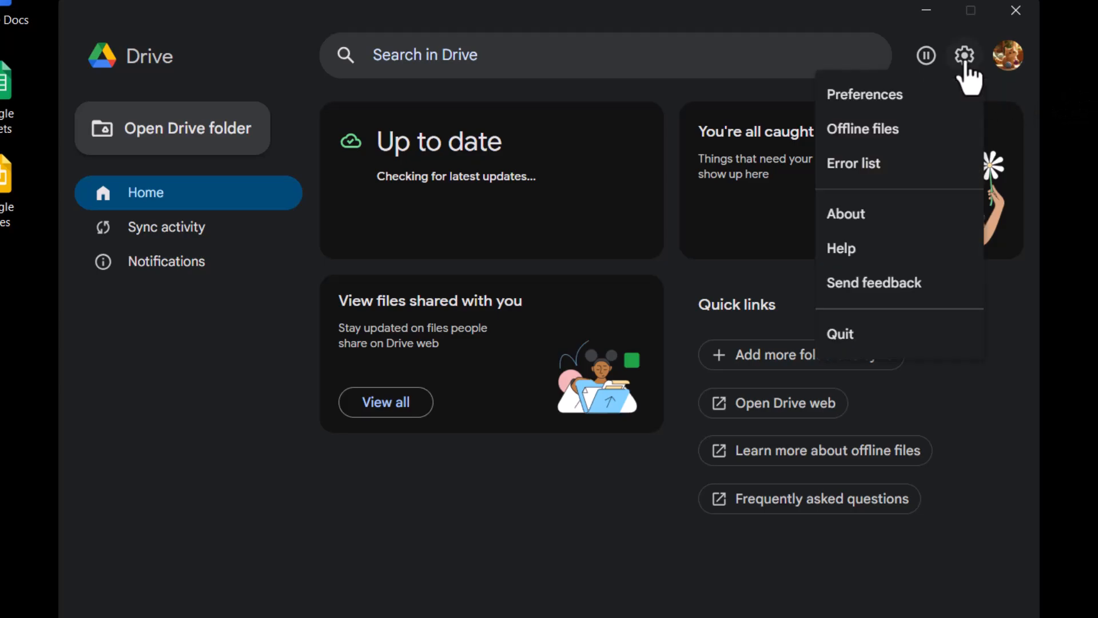
click(865, 97)
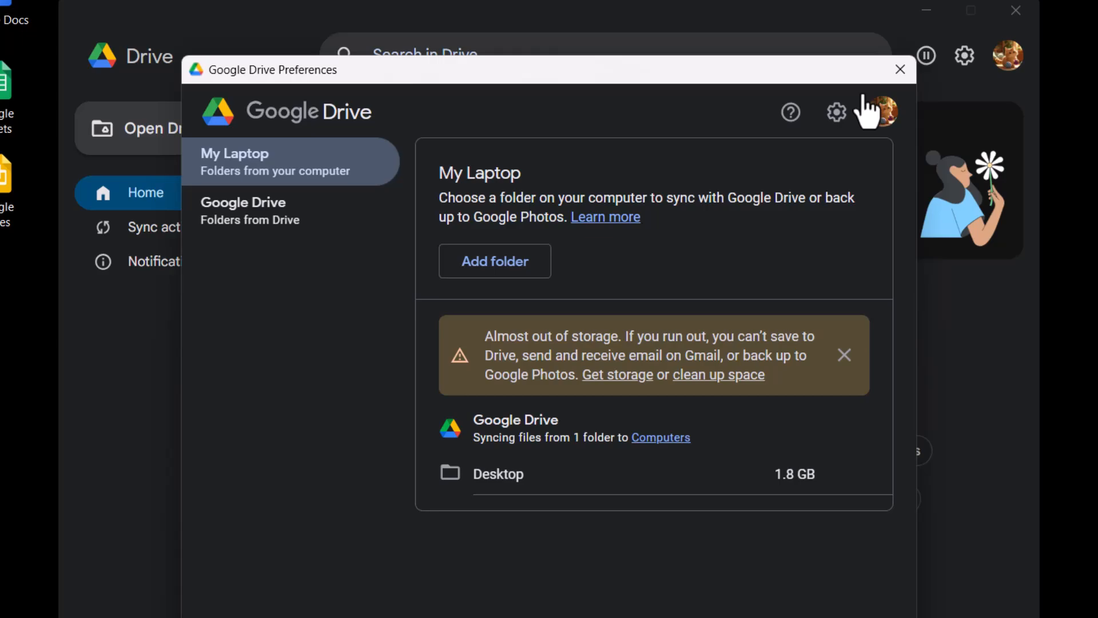
click(838, 123)
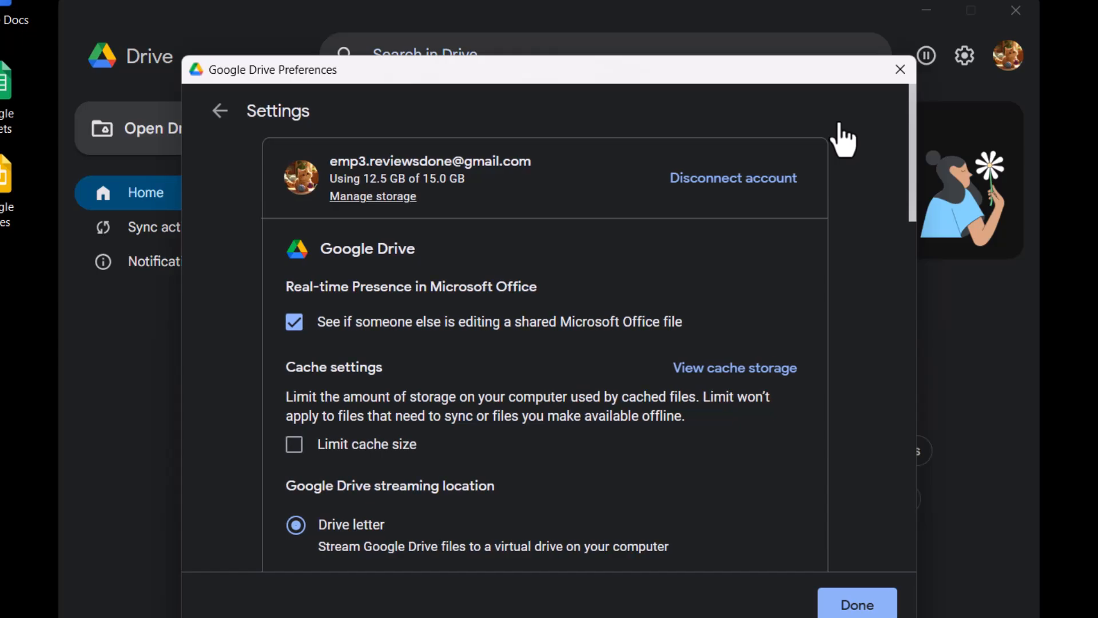
click(765, 180)
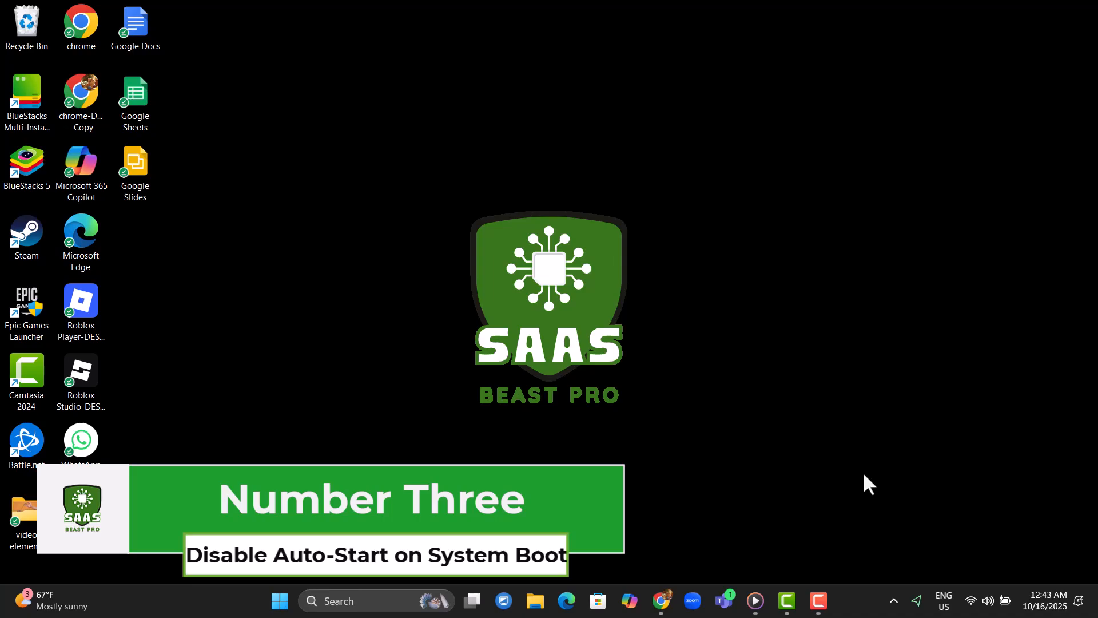
key(XF86AudioLowerVolume)
key(XF86AudioLowerVolume)
key(XF86AudioLowerVolume)
key(XF86AudioLowerVolume)
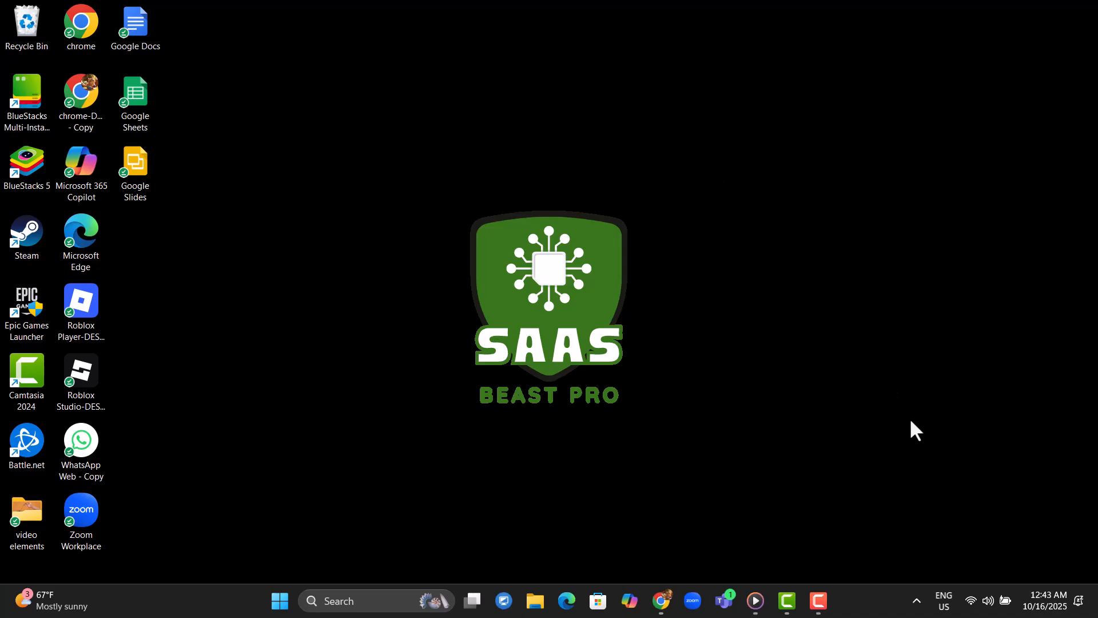
Disable launching Google Drive at login in the advanced settings, then finish and restart Drive.
click(917, 600)
click(859, 528)
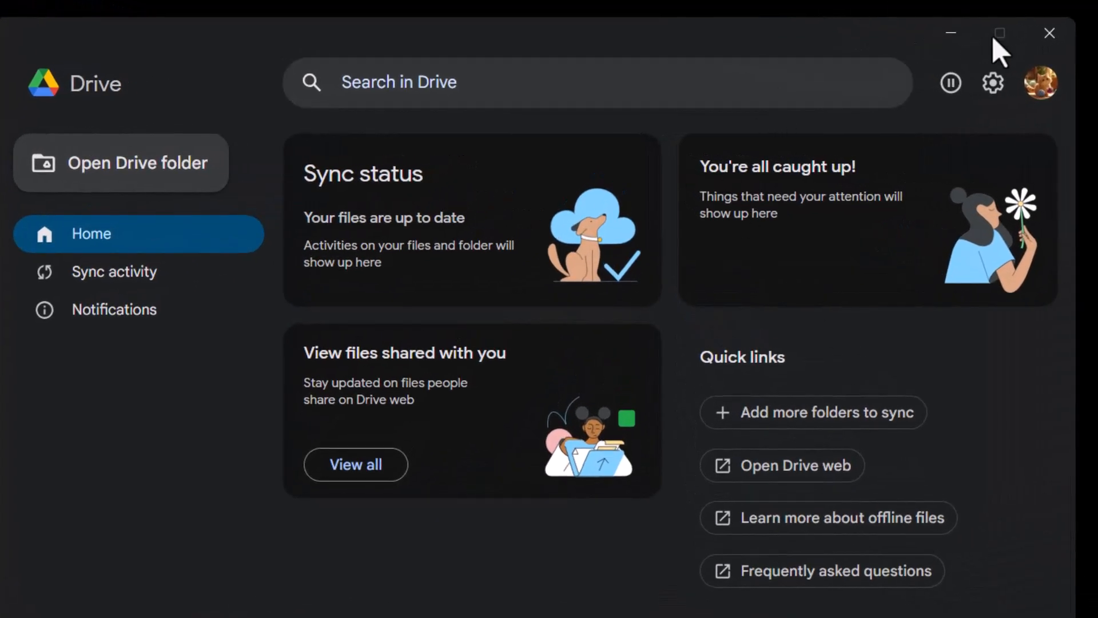
click(991, 99)
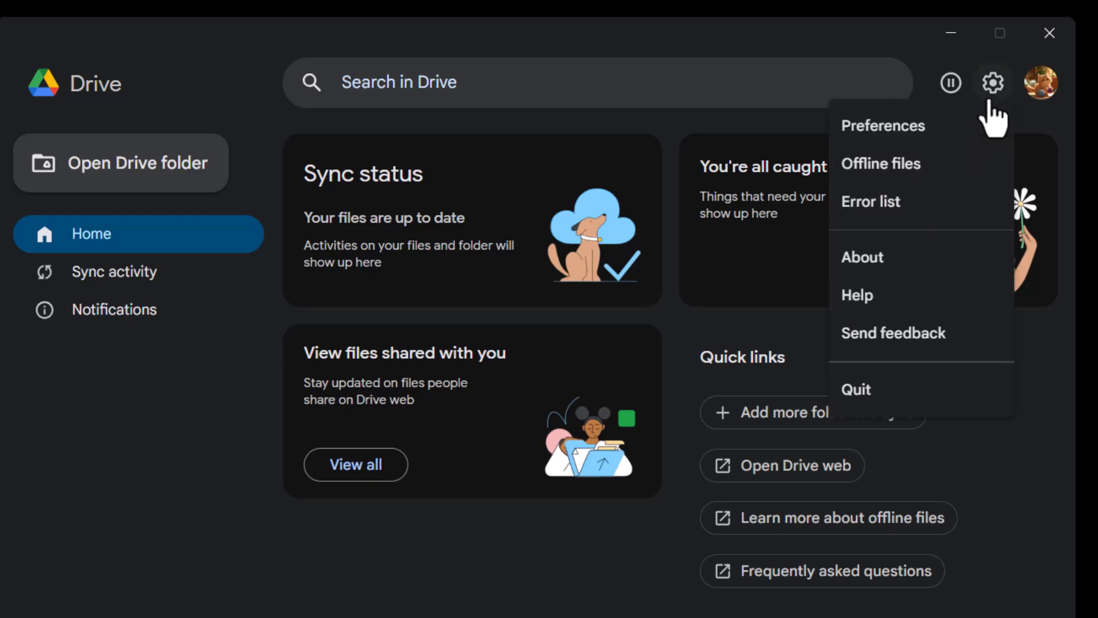
click(913, 140)
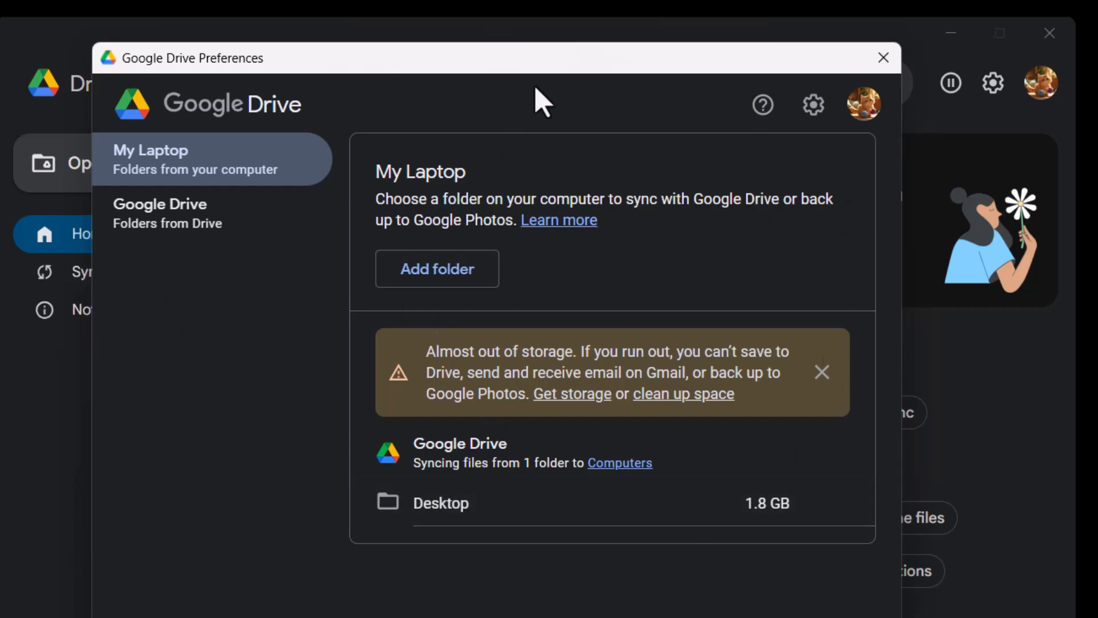
click(814, 105)
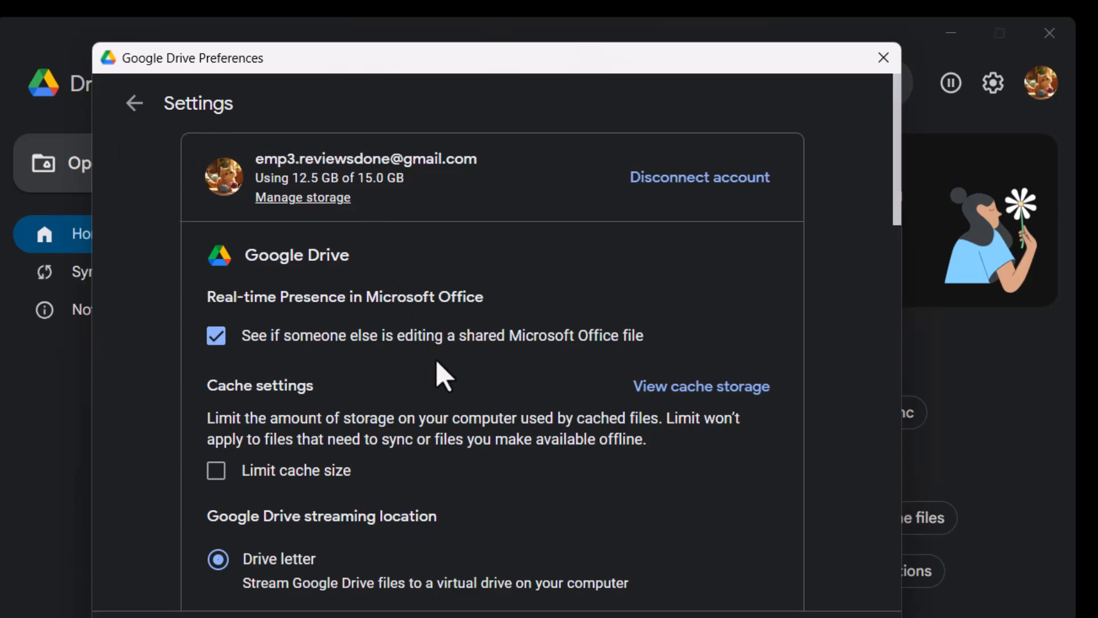
scroll(444, 376, down, 10)
scroll(440, 376, down, 8)
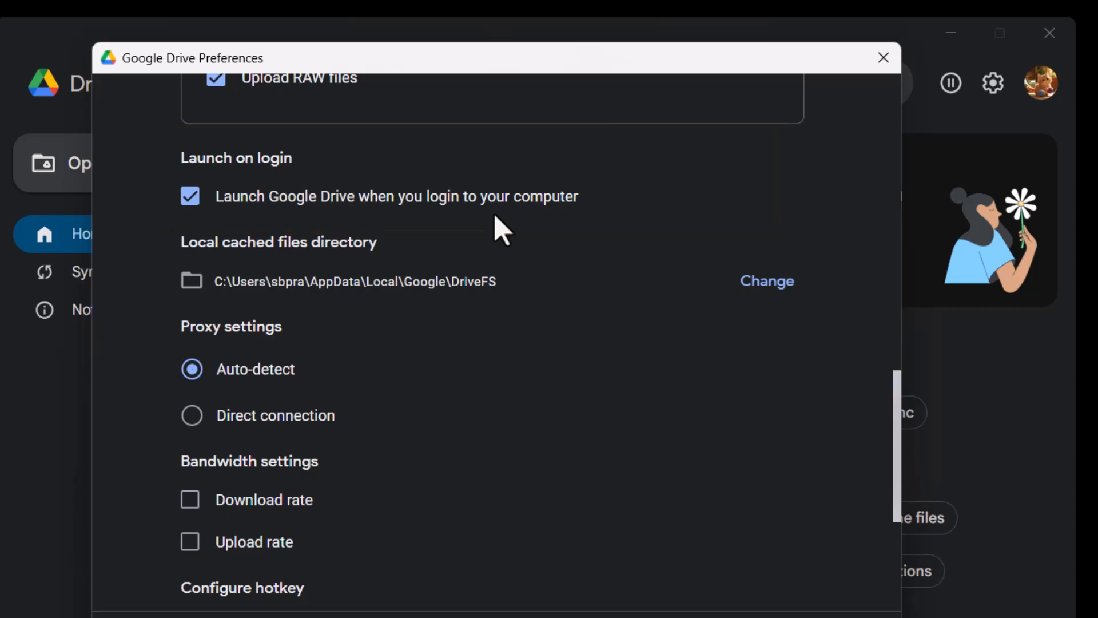
click(194, 205)
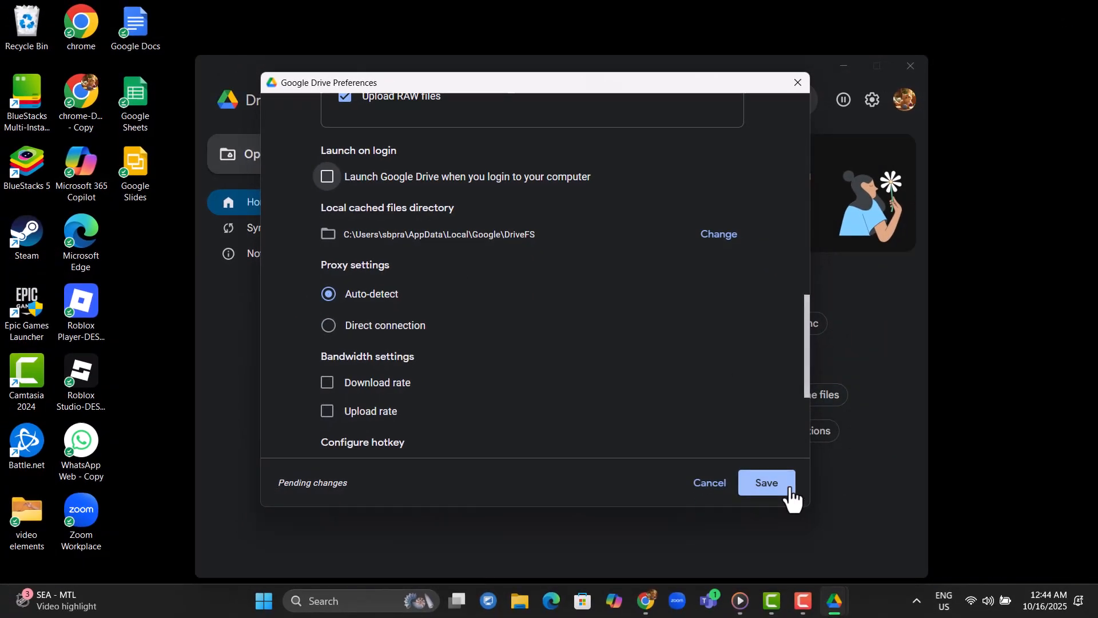
click(790, 489)
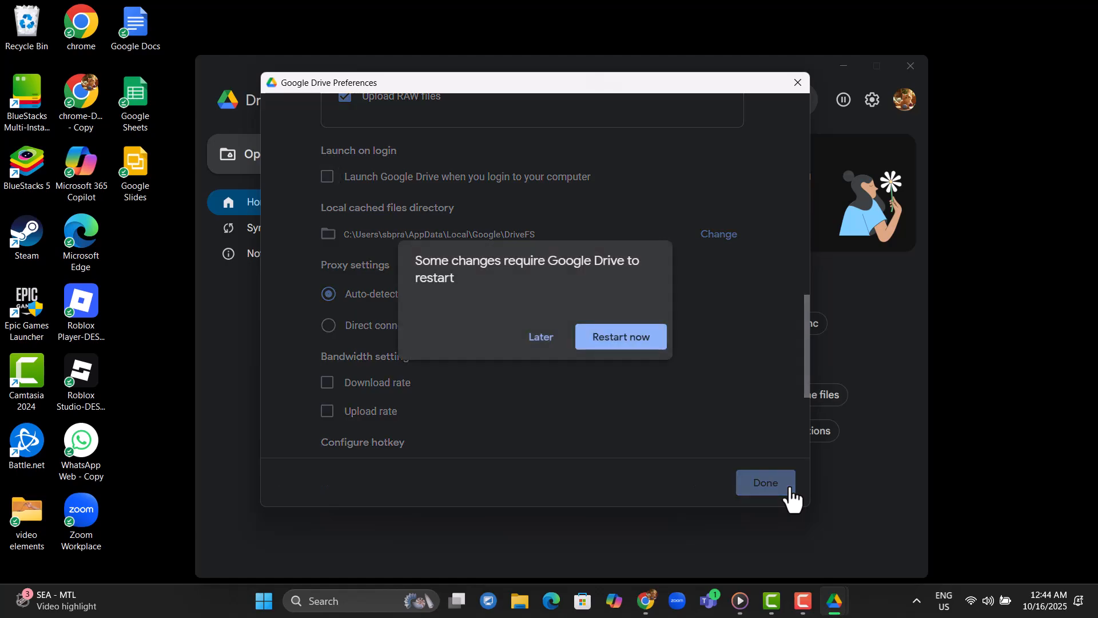
click(621, 337)
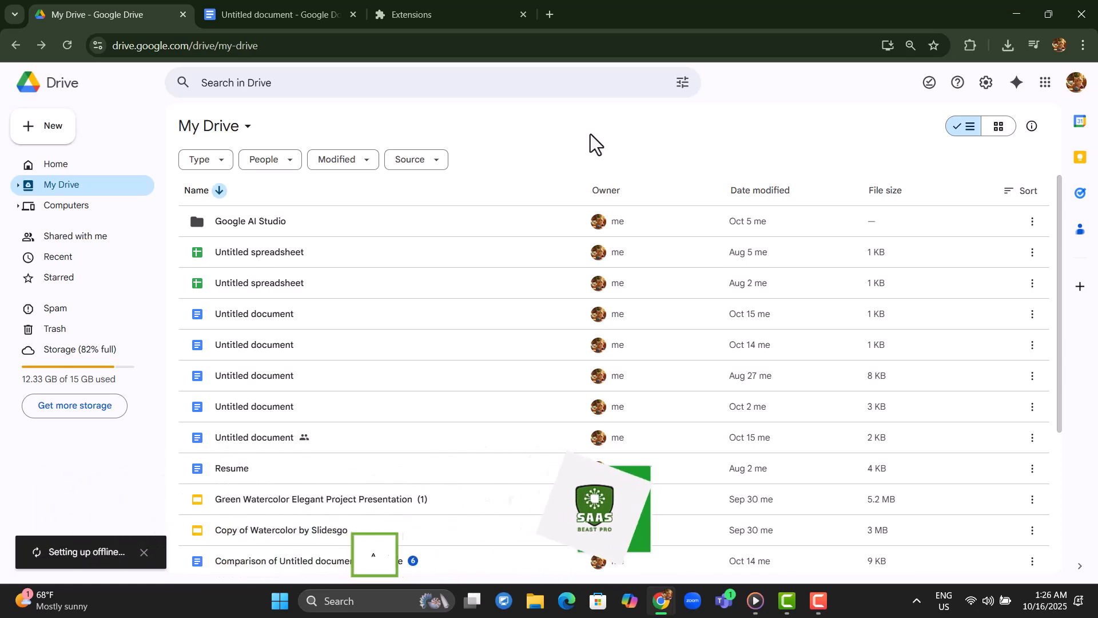
Dismiss the offline setup notice and open the browser's extensions page to check the Google Docs Offline extension.
click(144, 553)
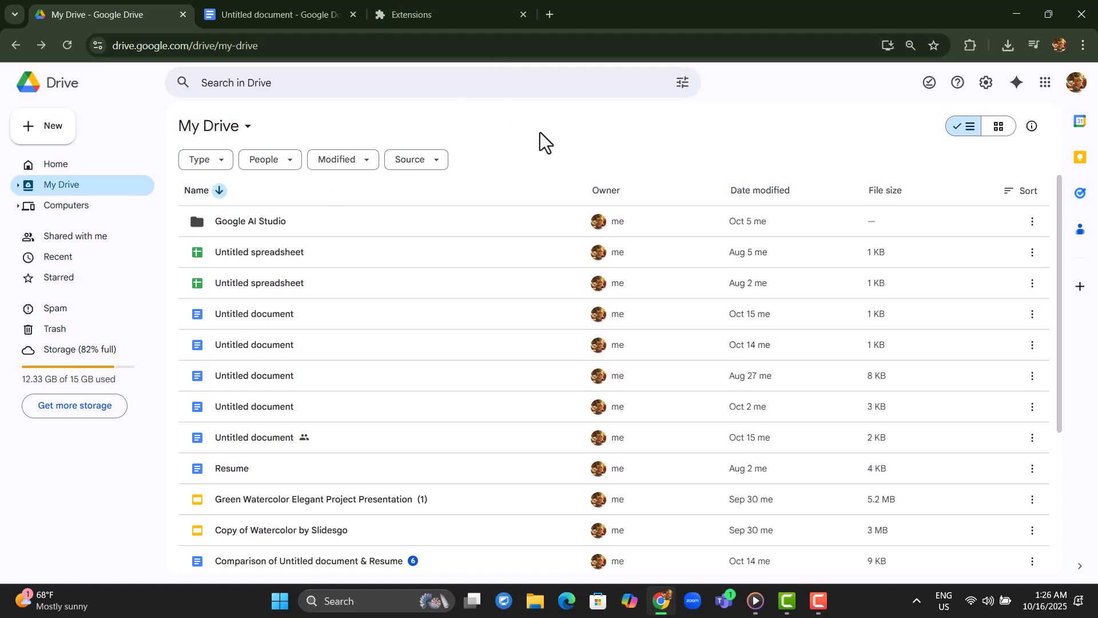
click(1082, 45)
mouse_move(939, 280)
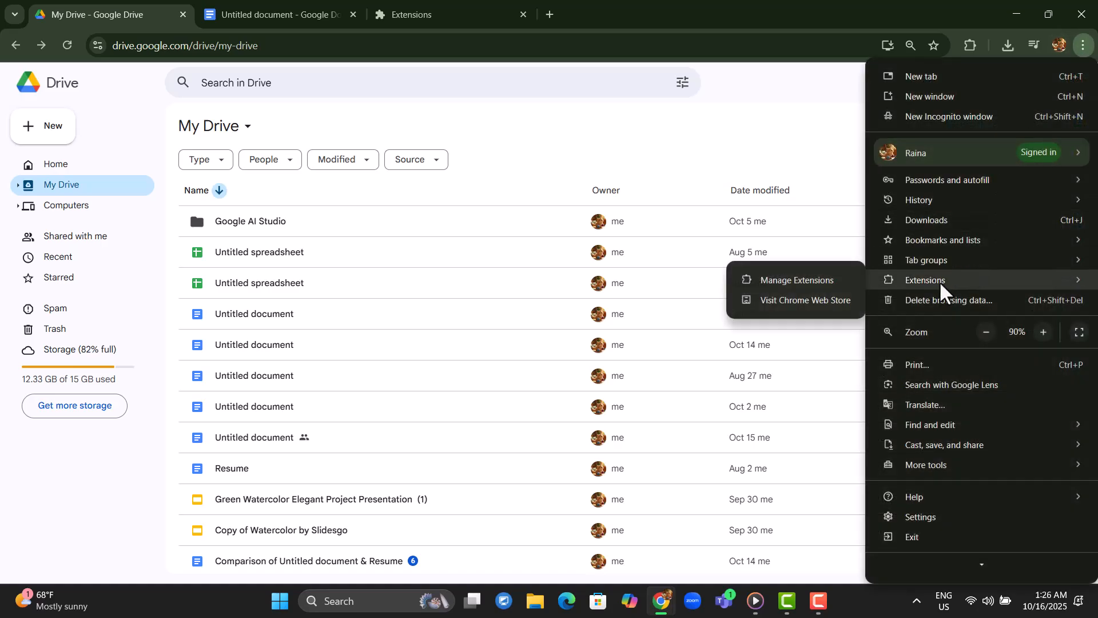
click(835, 272)
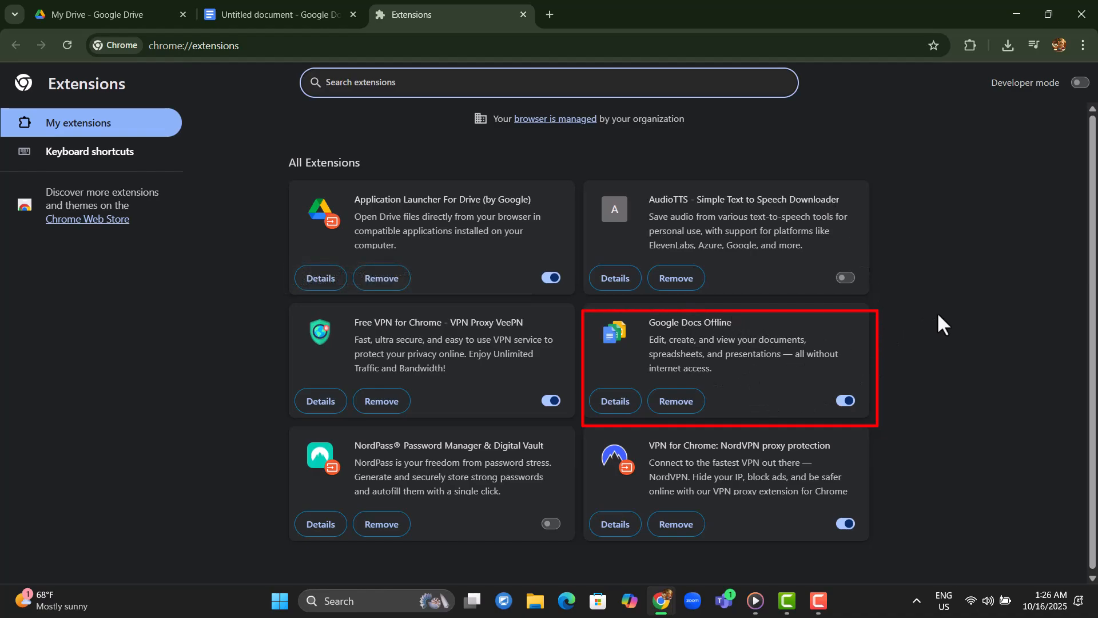
Open Drive's web settings and examine the Offline option.
click(115, 7)
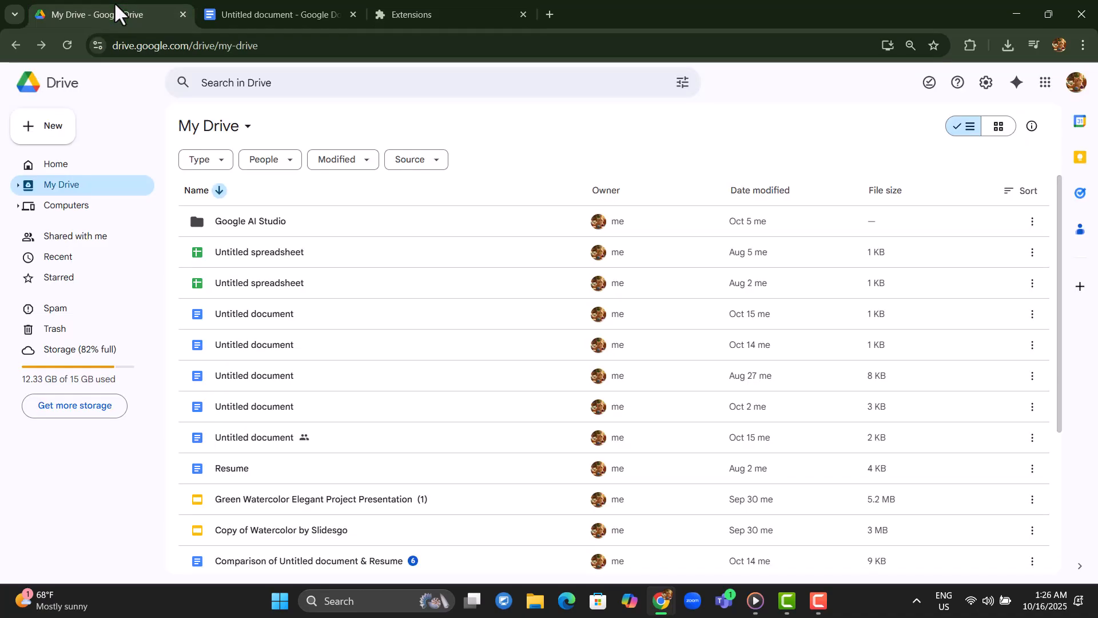
click(985, 82)
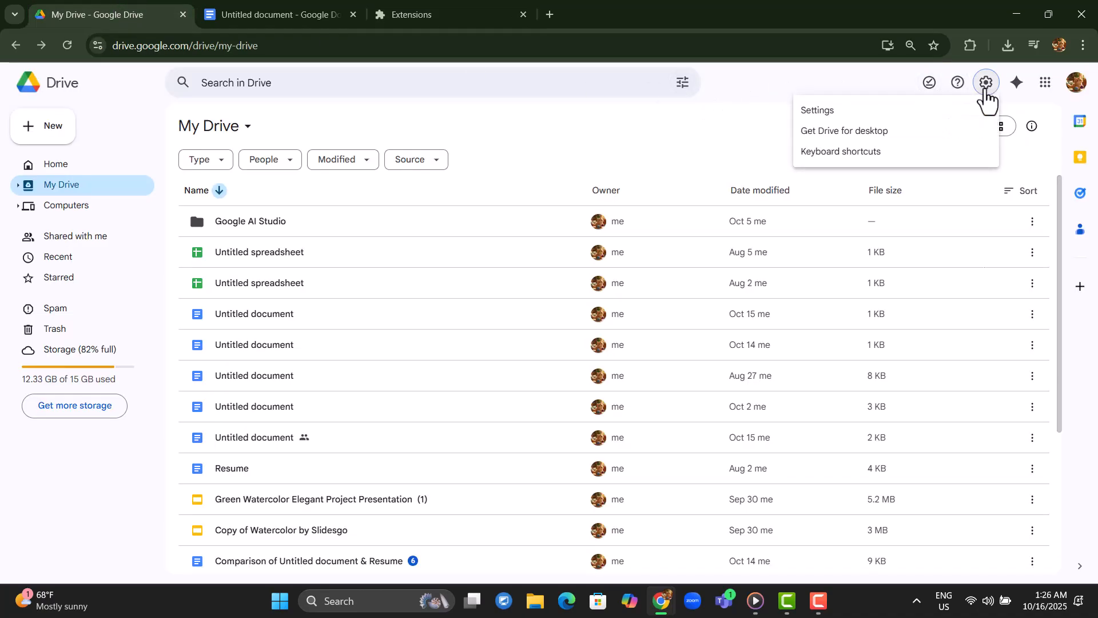
click(868, 114)
scroll(334, 297, down, 8)
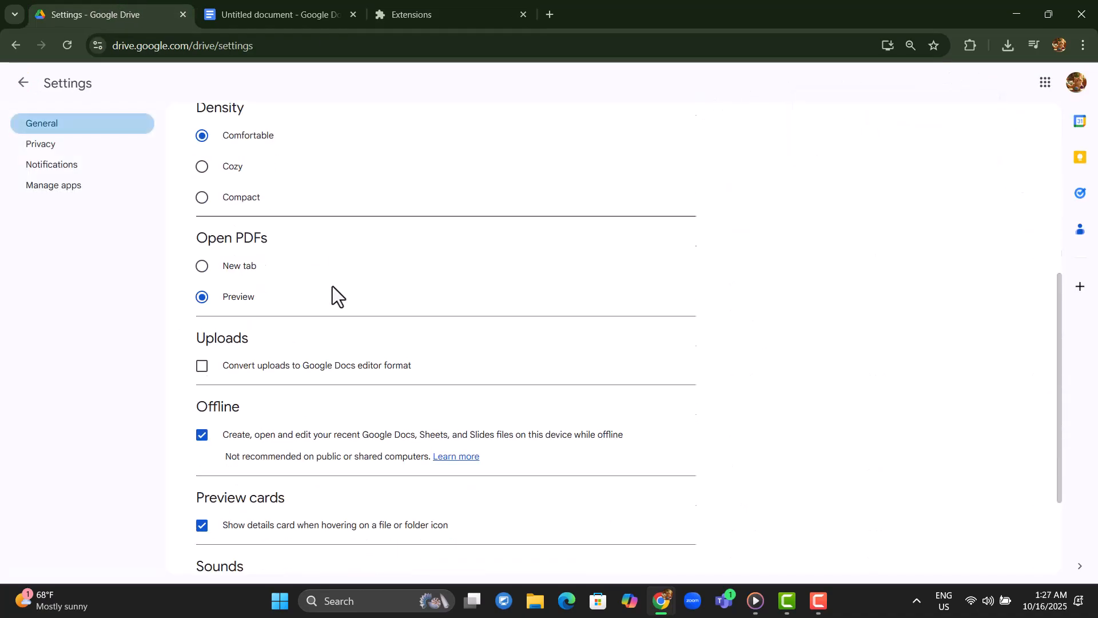
scroll(333, 287, up, 2)
scroll(354, 450, down, 2)
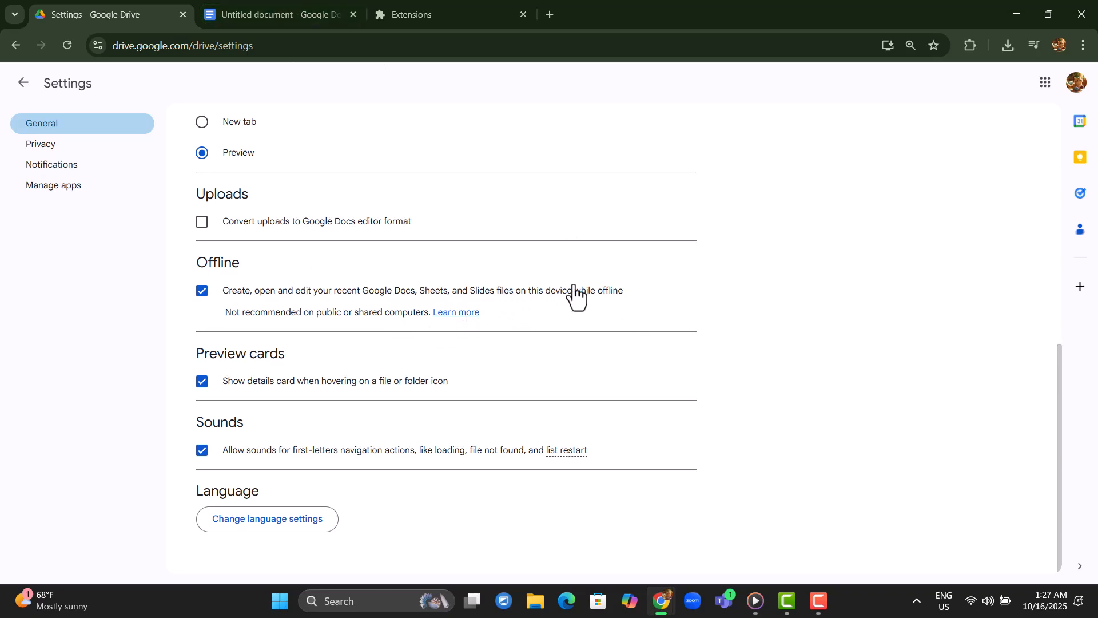
Switch to the untitled document and check its document status for offline readiness.
click(253, 8)
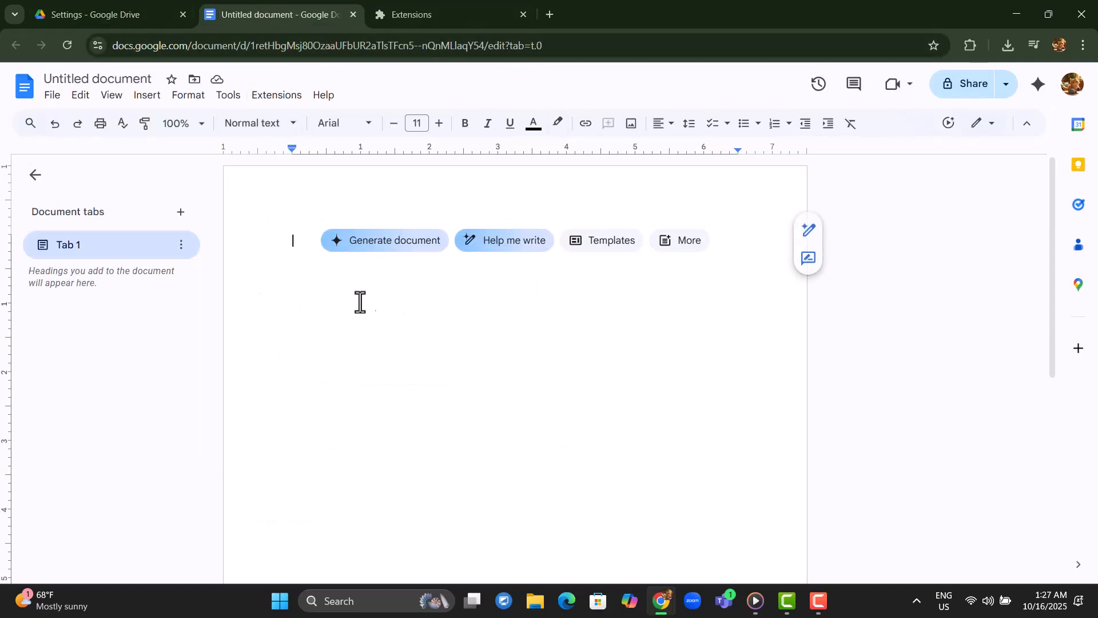
scroll(286, 303, down, 3)
scroll(287, 304, up, 3)
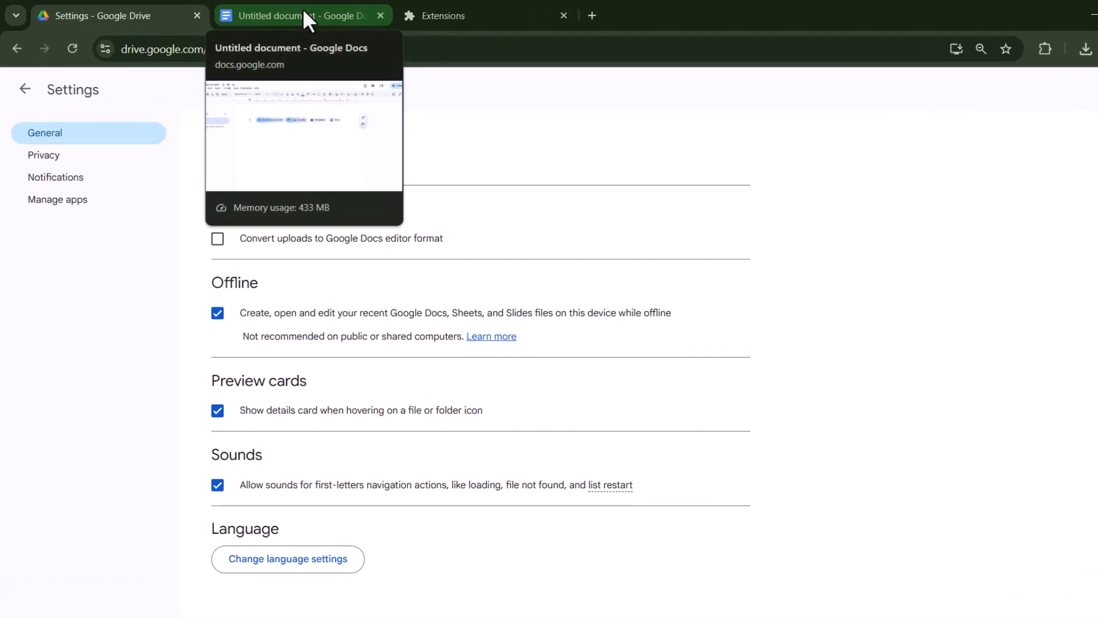
click(305, 14)
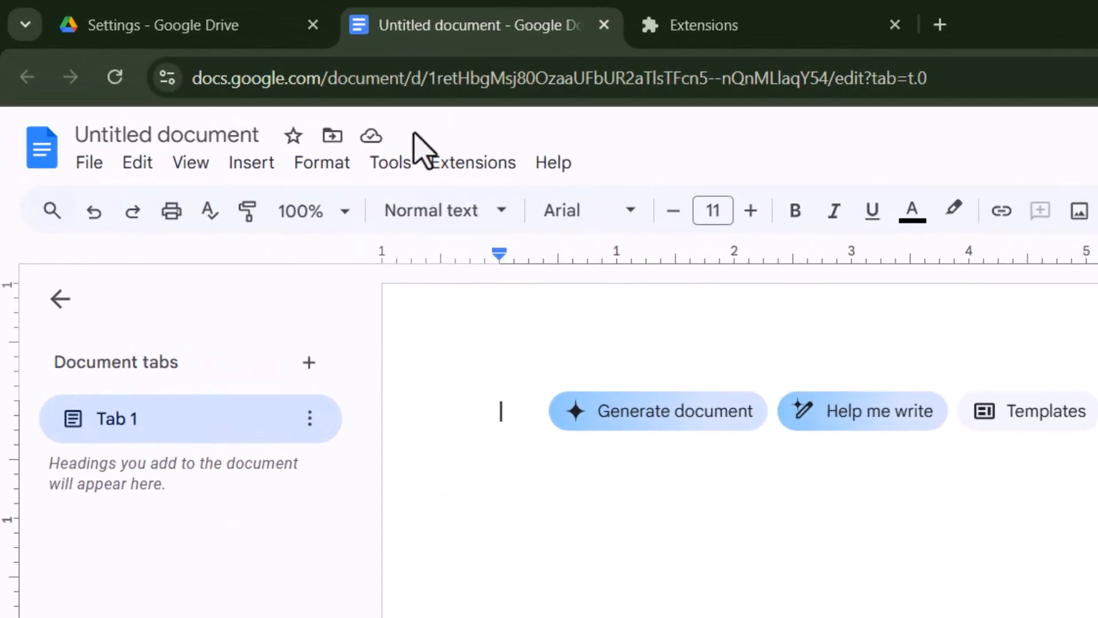
click(377, 141)
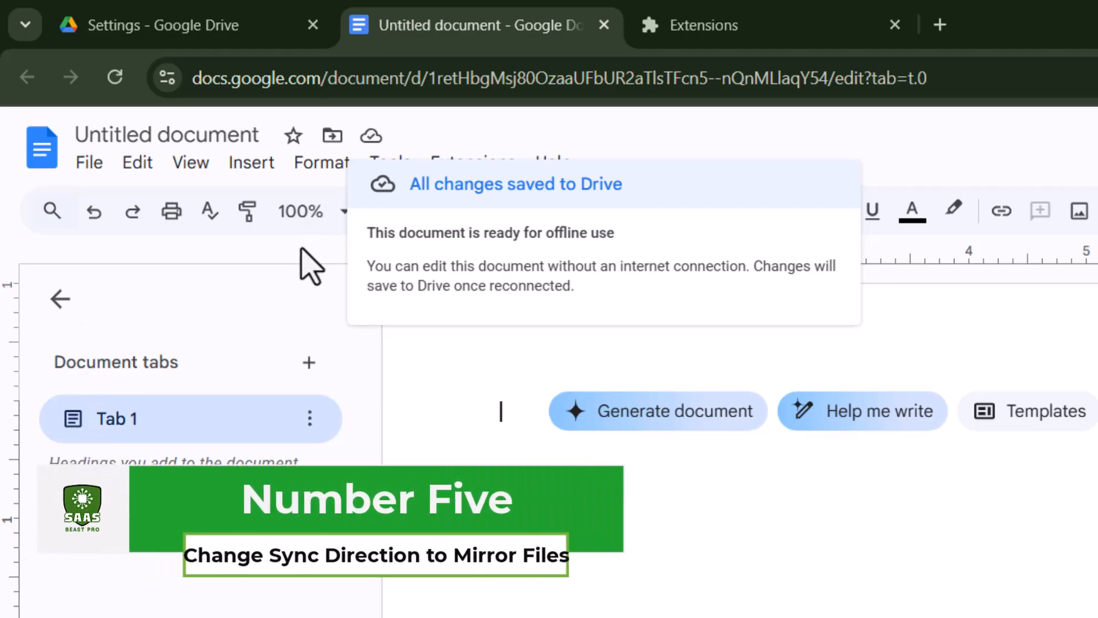
click(289, 277)
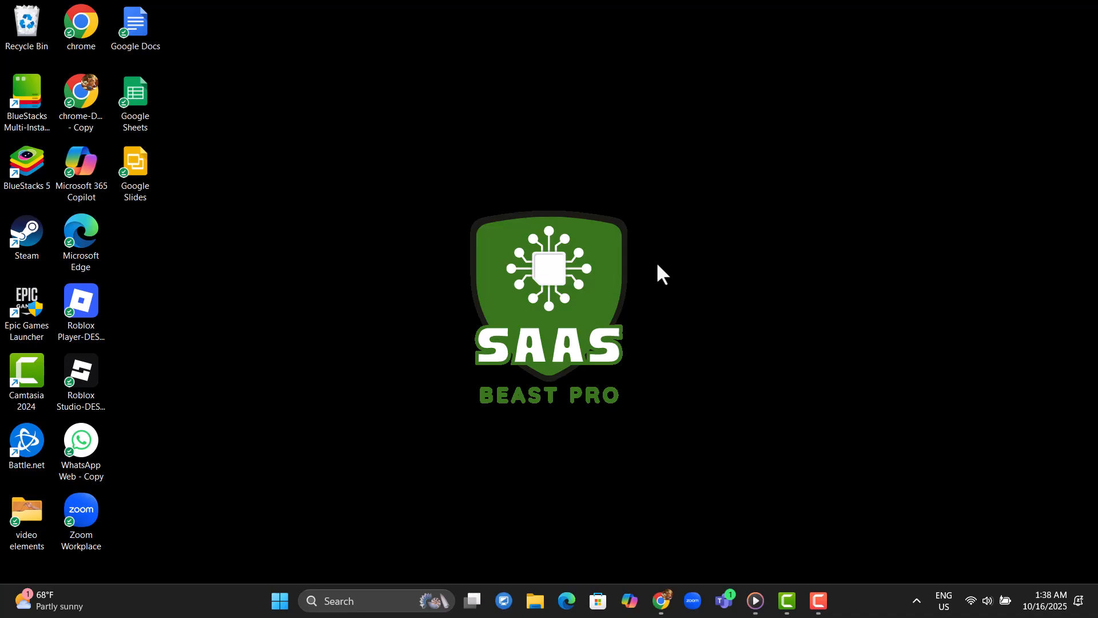
Switch My Drive syncing to Mirror files with the default folder location, then save and restart Drive.
click(919, 602)
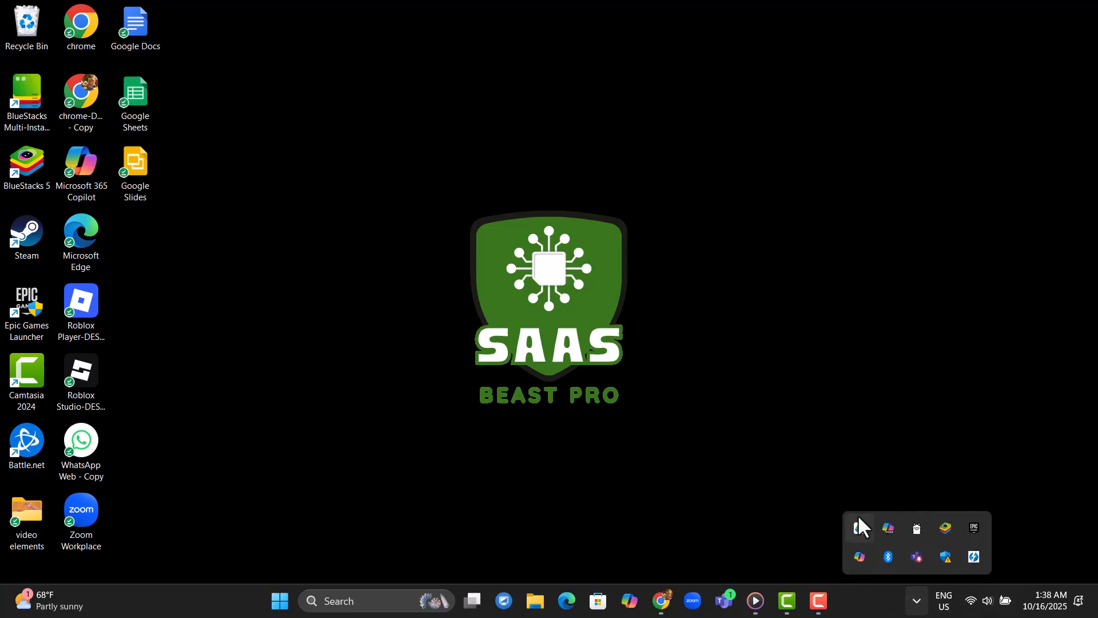
click(858, 522)
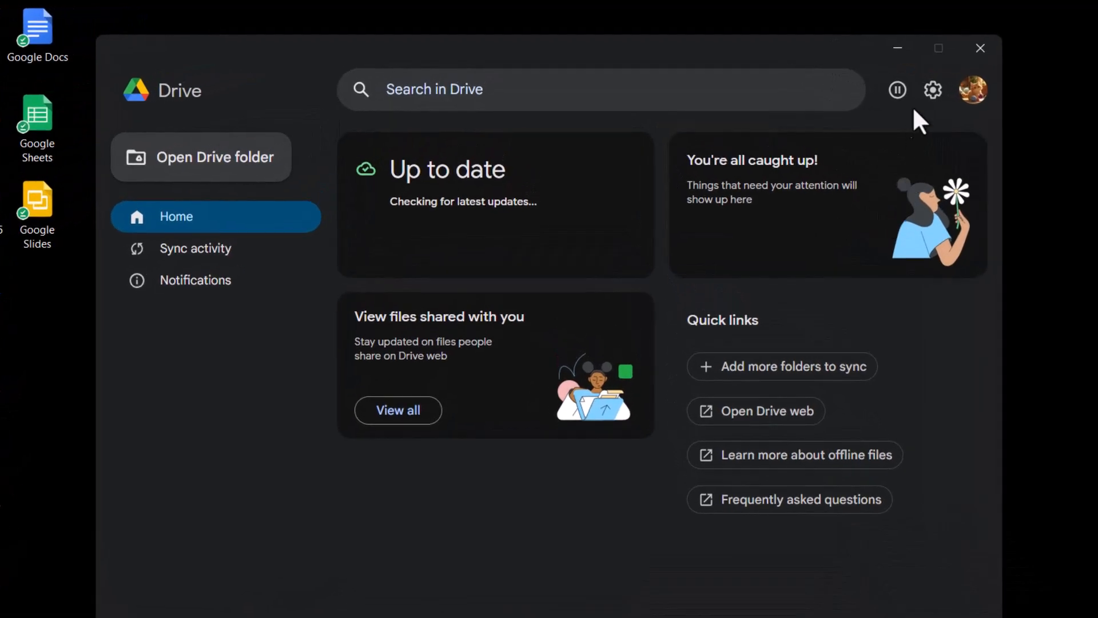
click(934, 91)
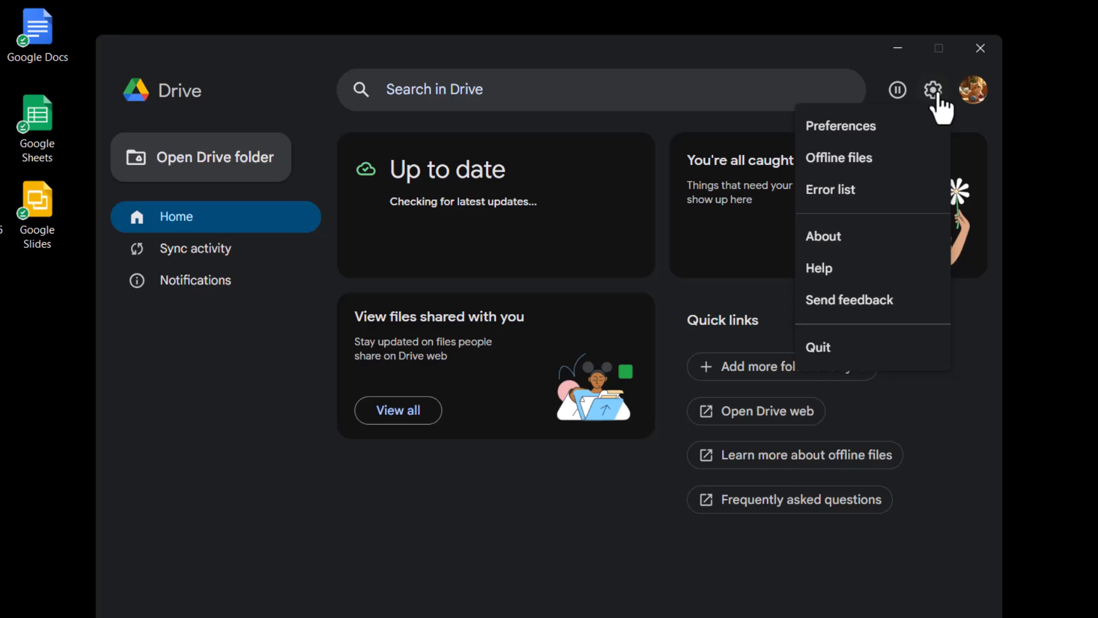
click(855, 127)
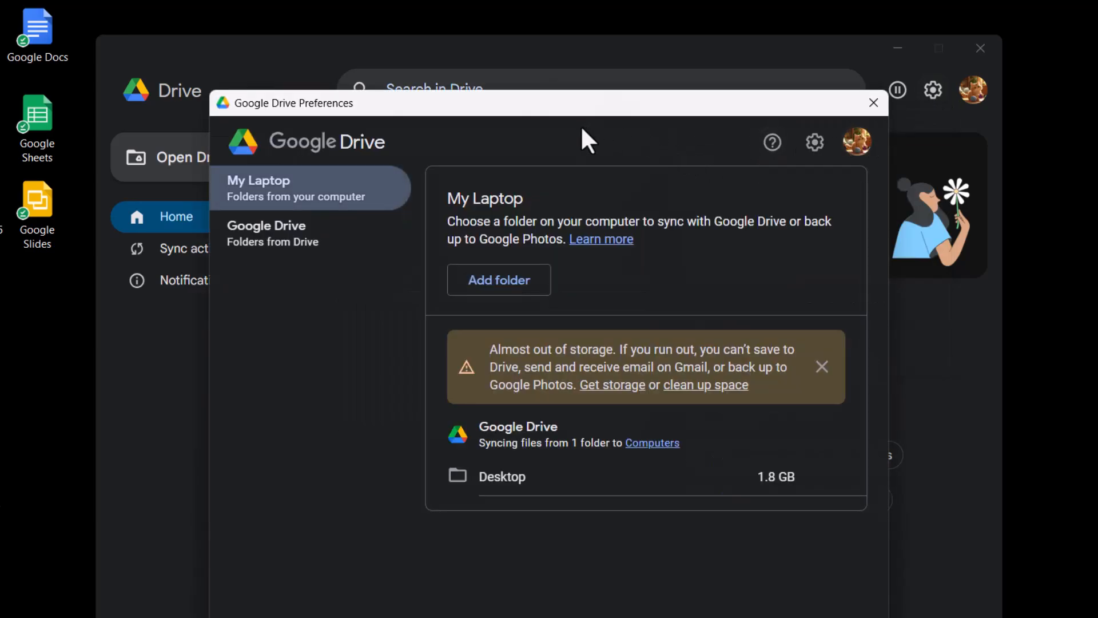
click(291, 263)
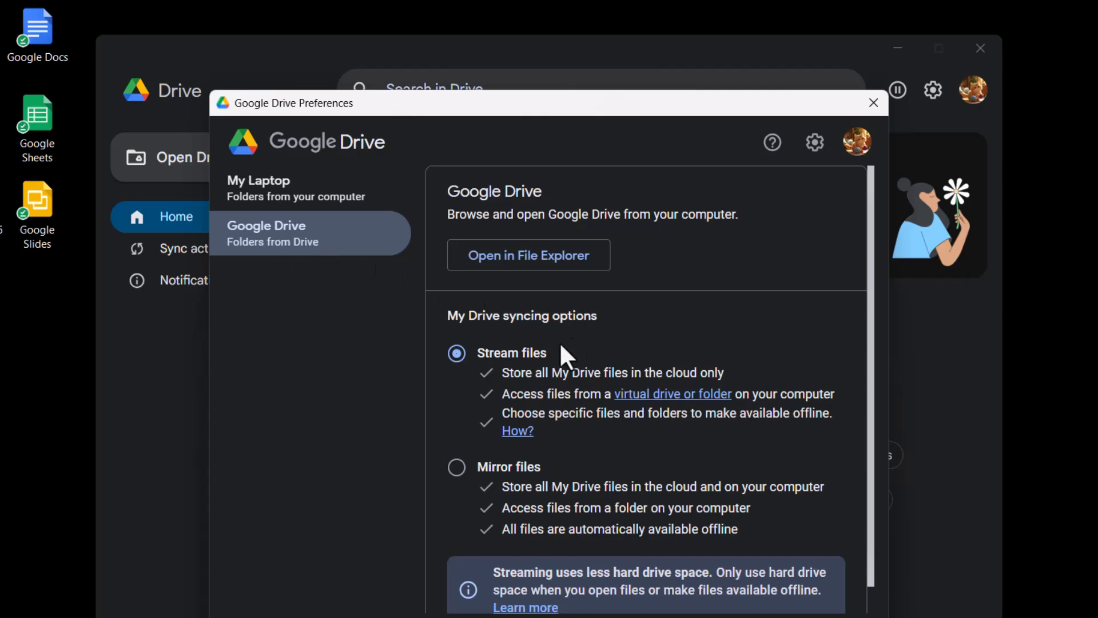
click(457, 467)
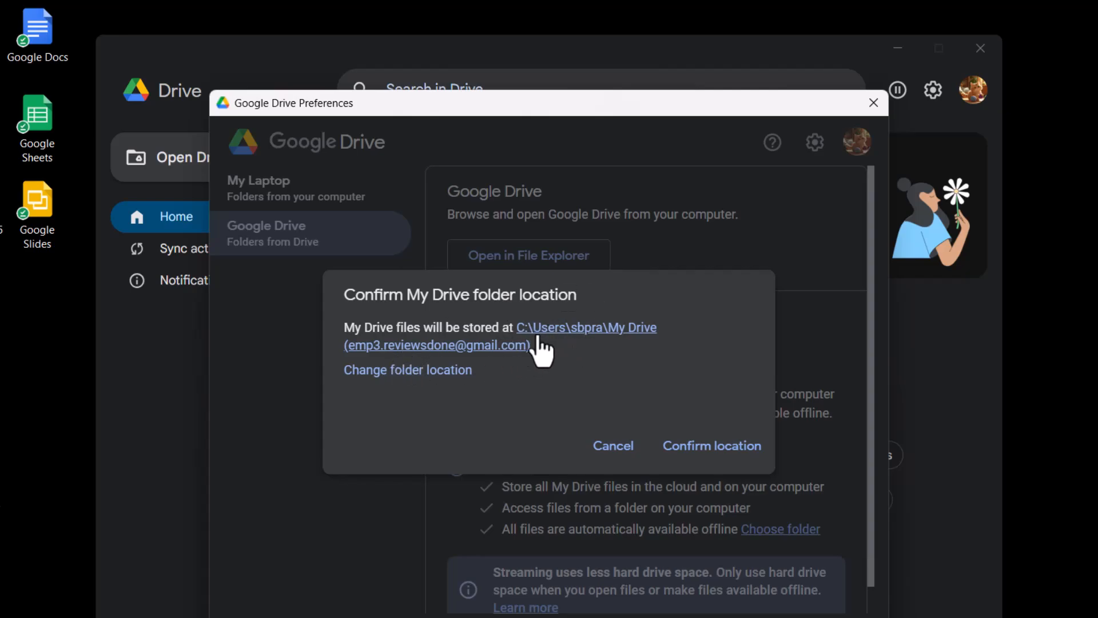
click(446, 372)
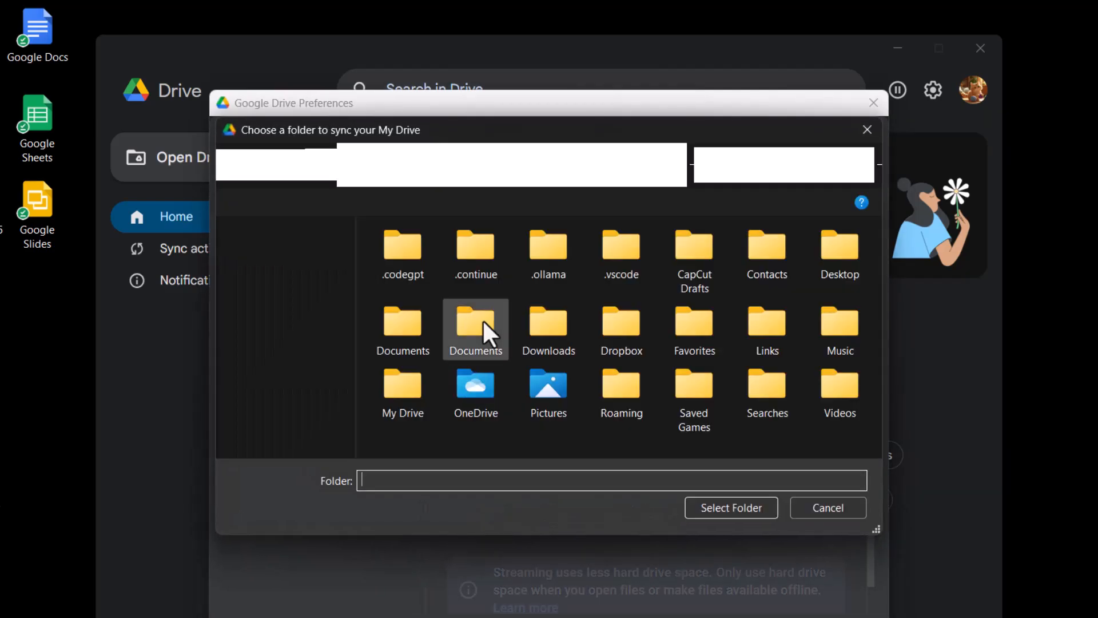
click(864, 129)
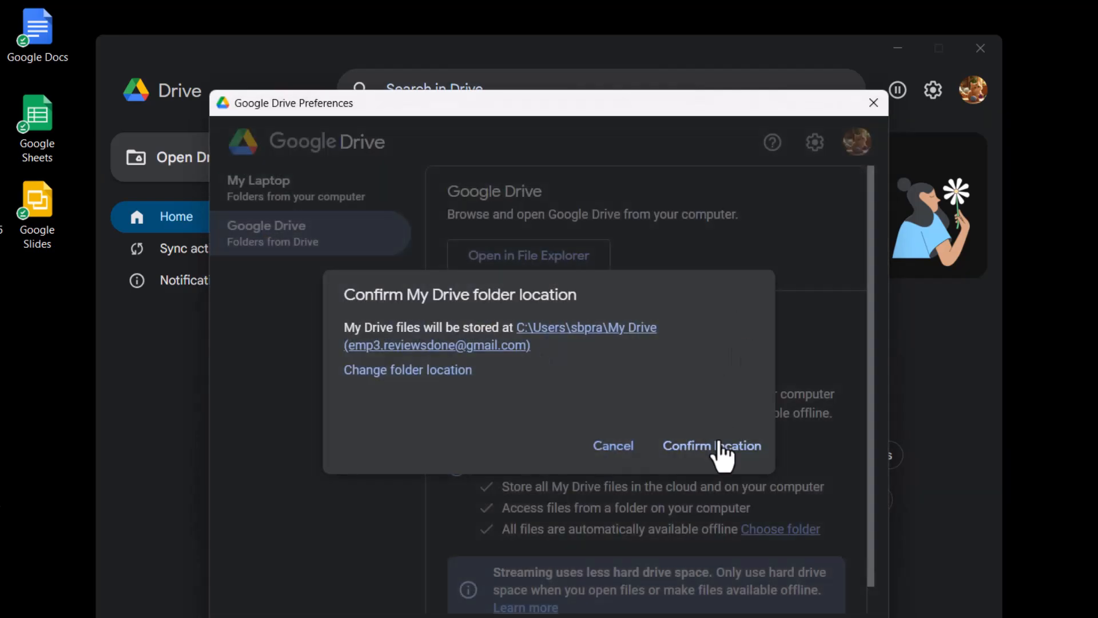
click(714, 454)
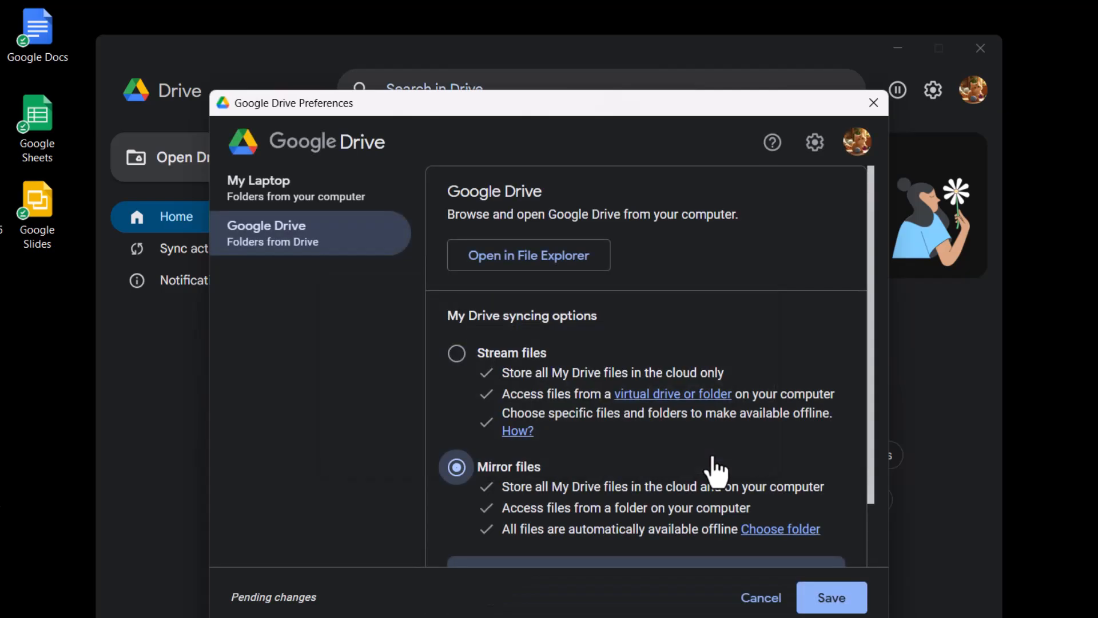
click(832, 597)
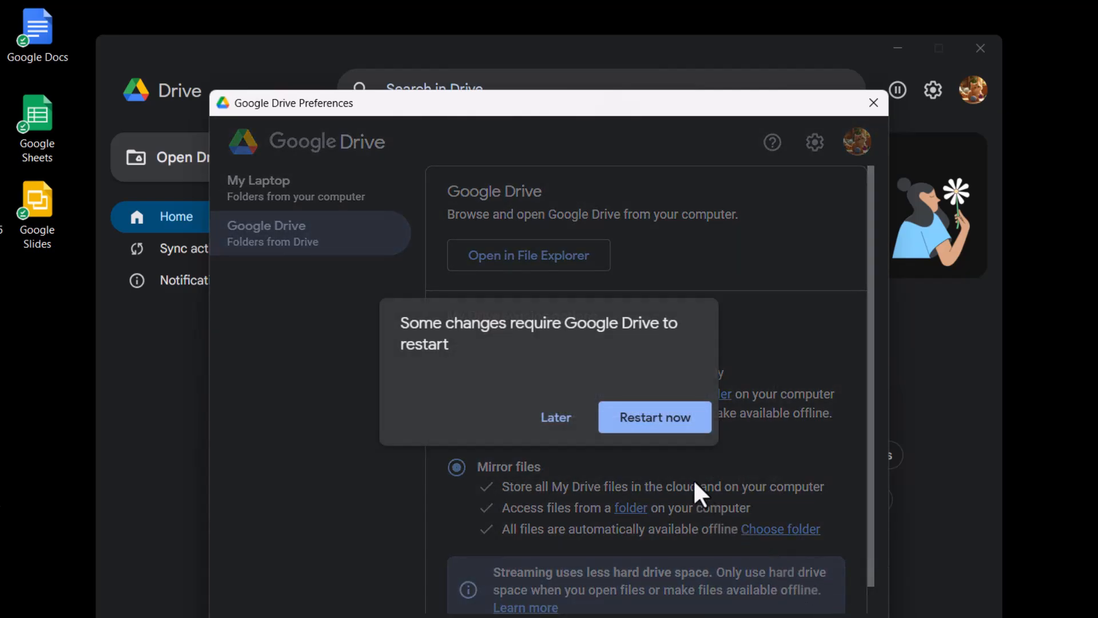
click(666, 425)
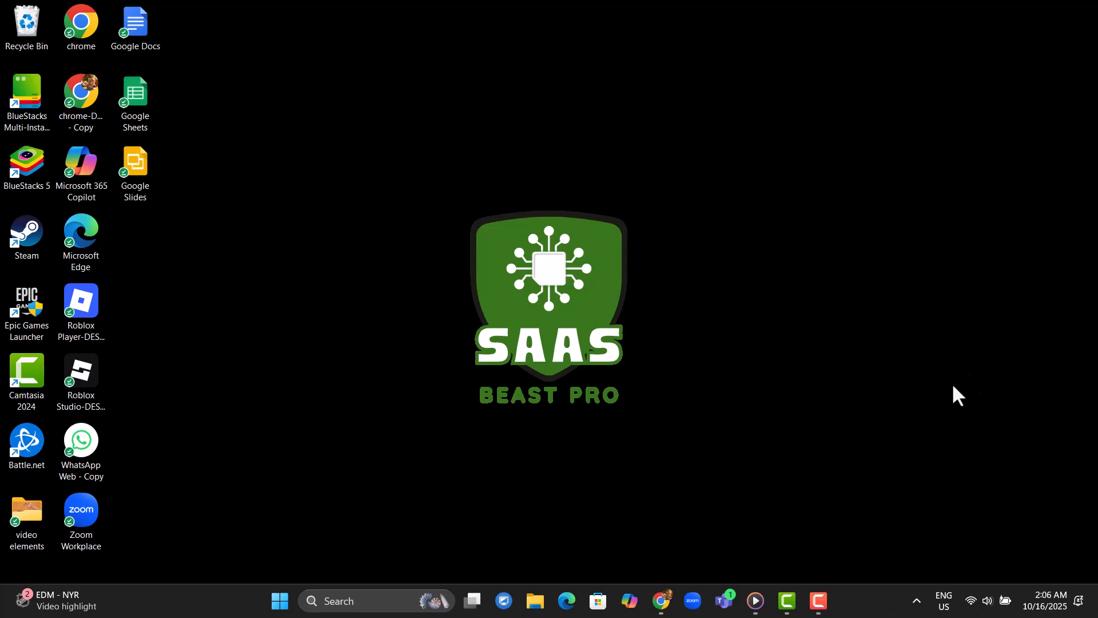
click(919, 601)
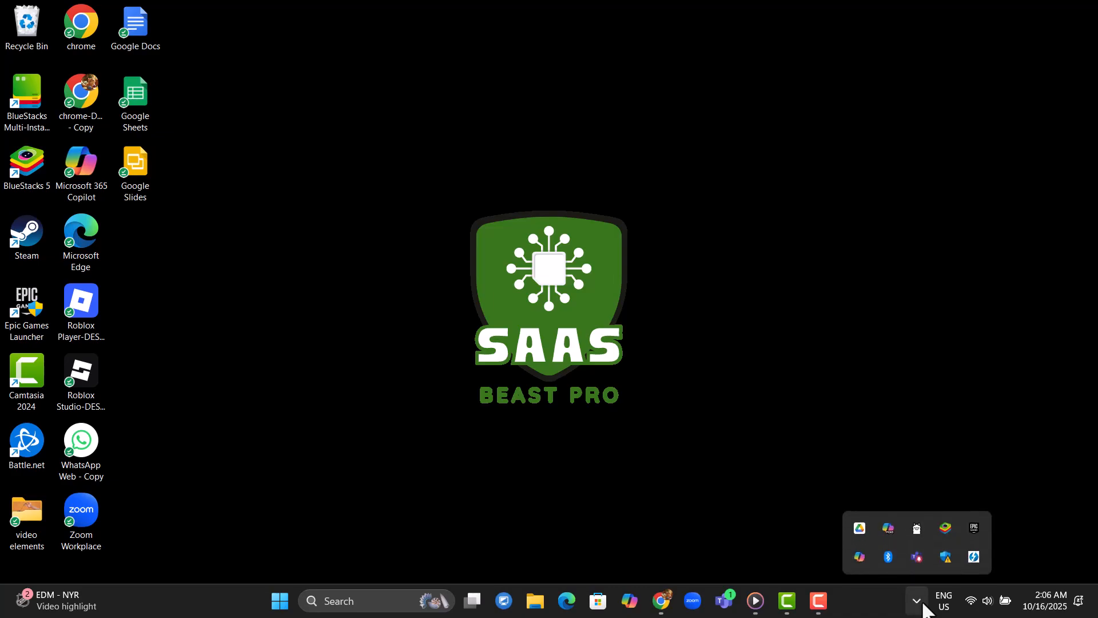
click(861, 529)
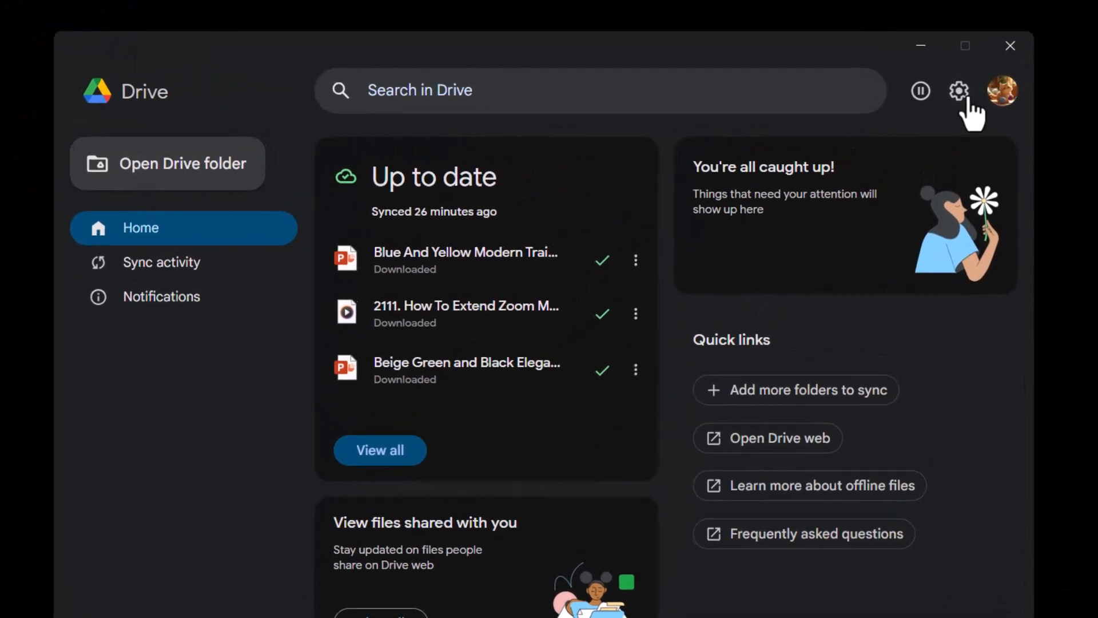
click(954, 93)
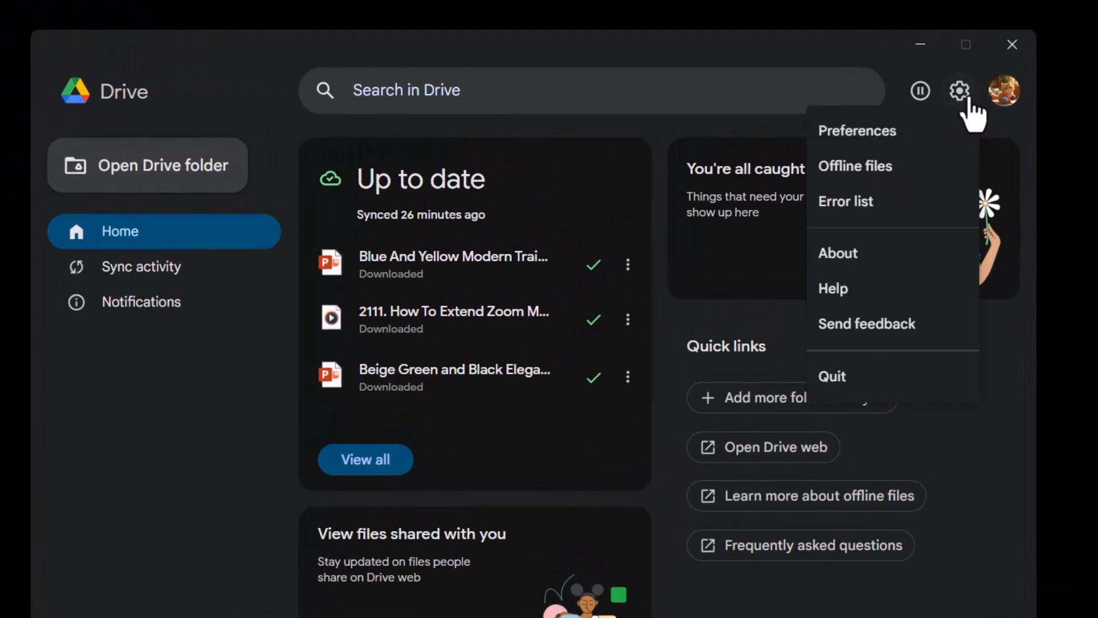
click(864, 138)
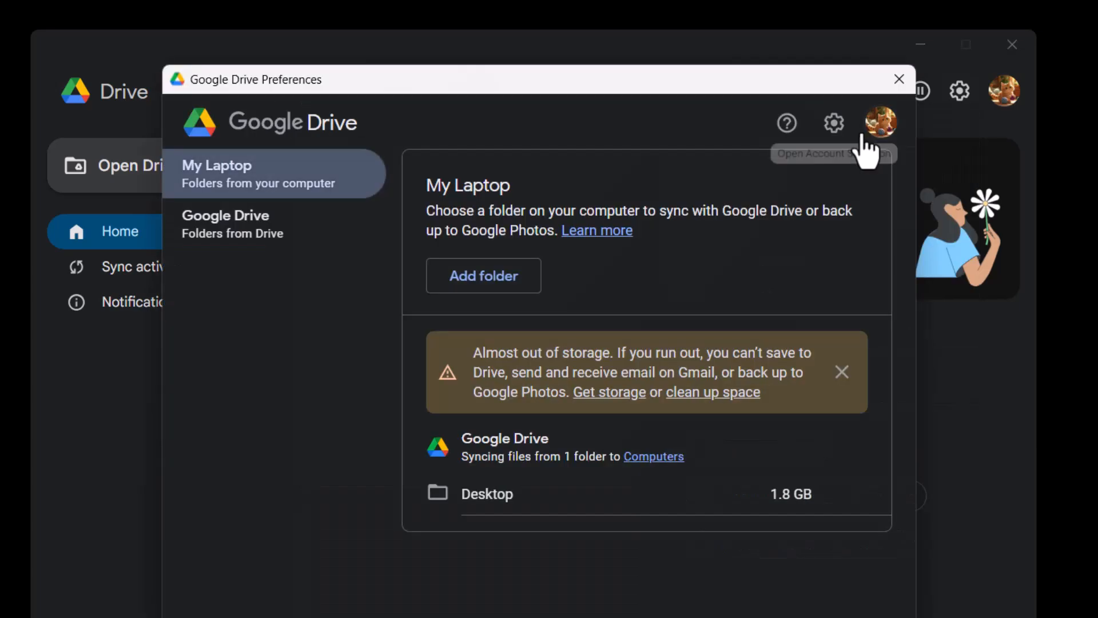
click(904, 83)
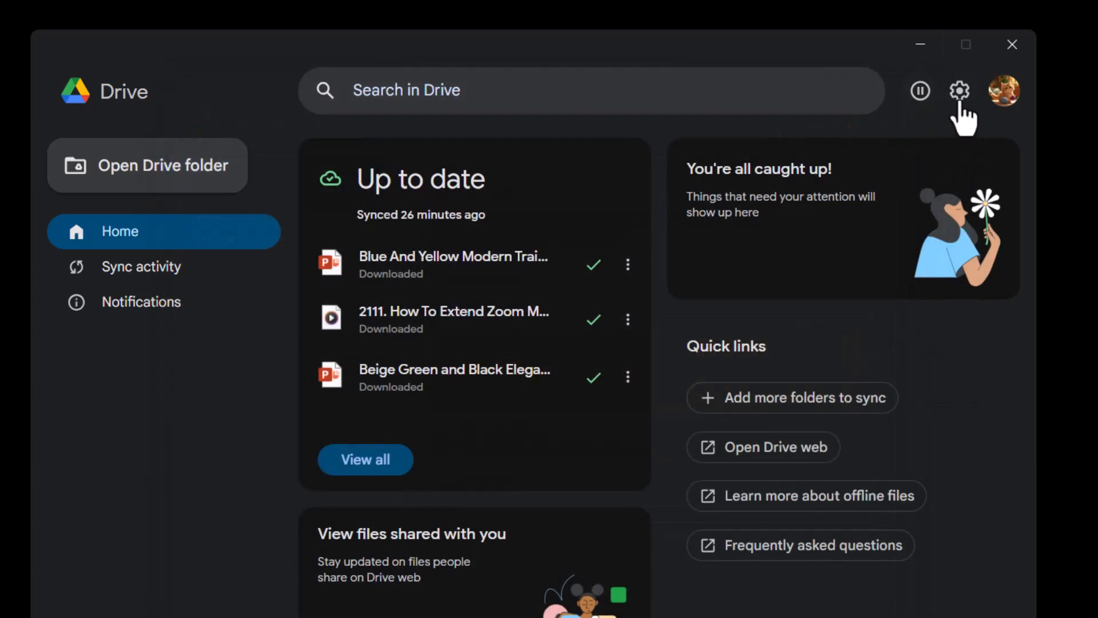
Enable the download and upload rate limits in Drive's advanced bandwidth settings.
click(959, 94)
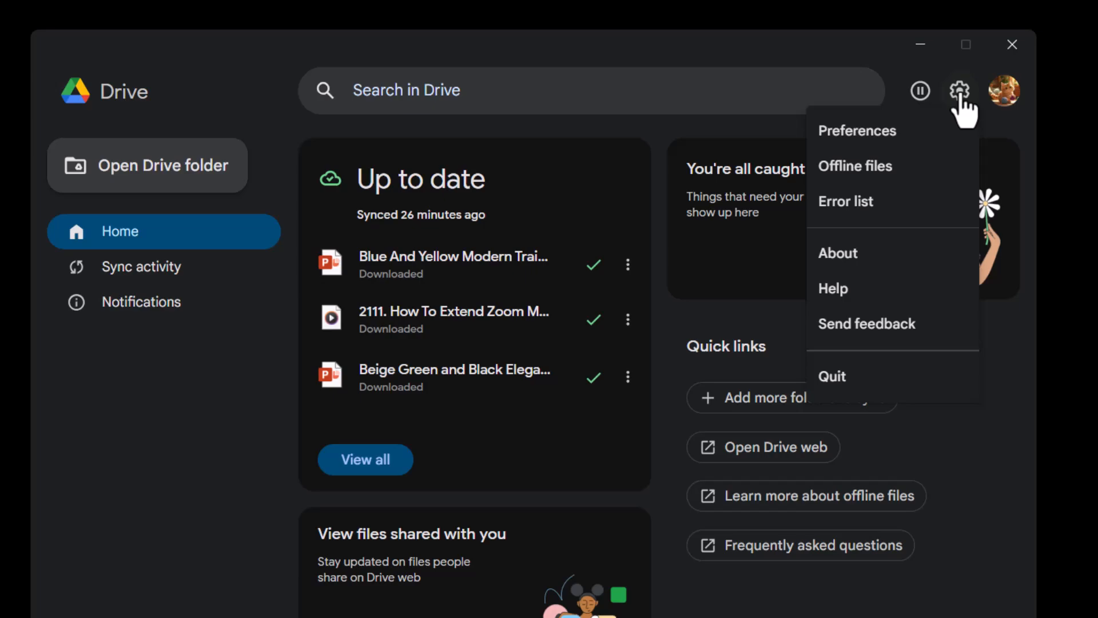
click(871, 137)
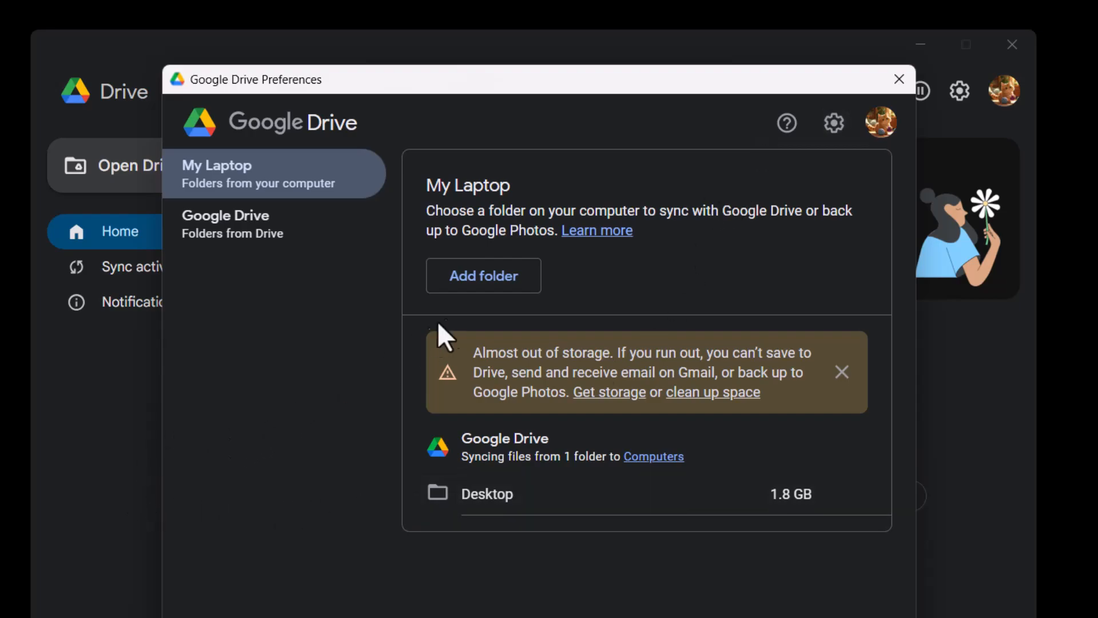
click(834, 127)
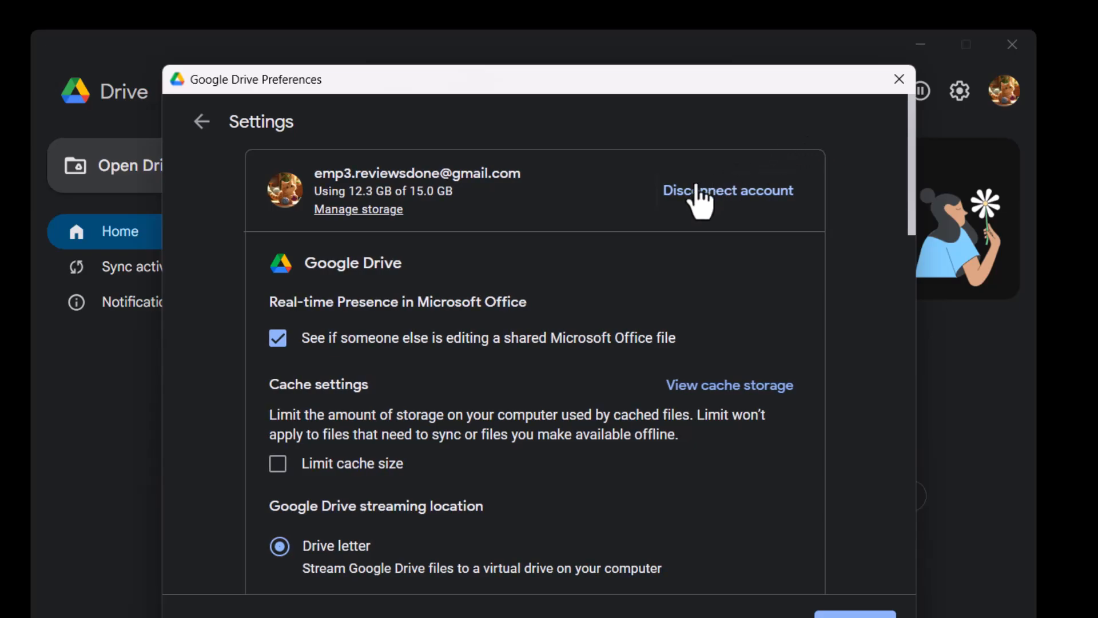
scroll(525, 412, down, 12)
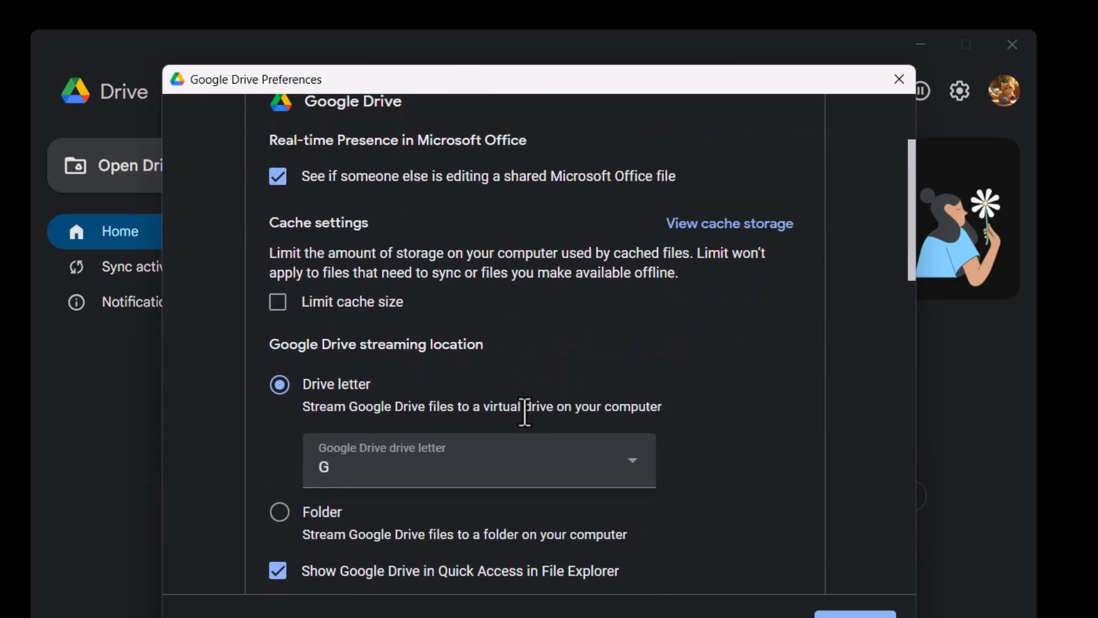
scroll(525, 412, down, 11)
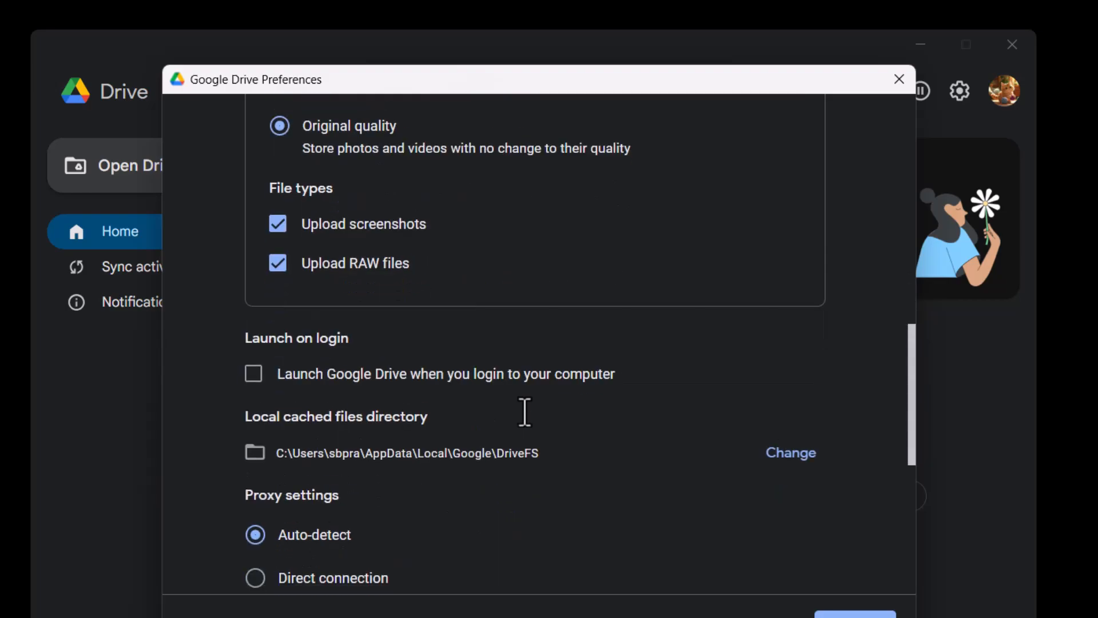
scroll(525, 414, up, 3)
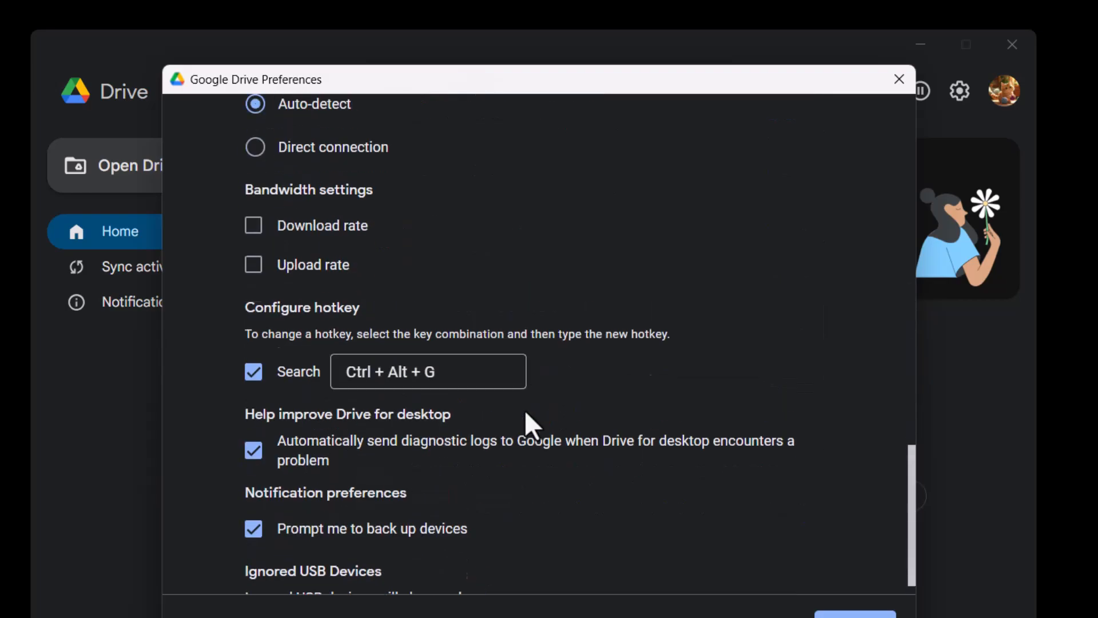
scroll(524, 409, down, 3)
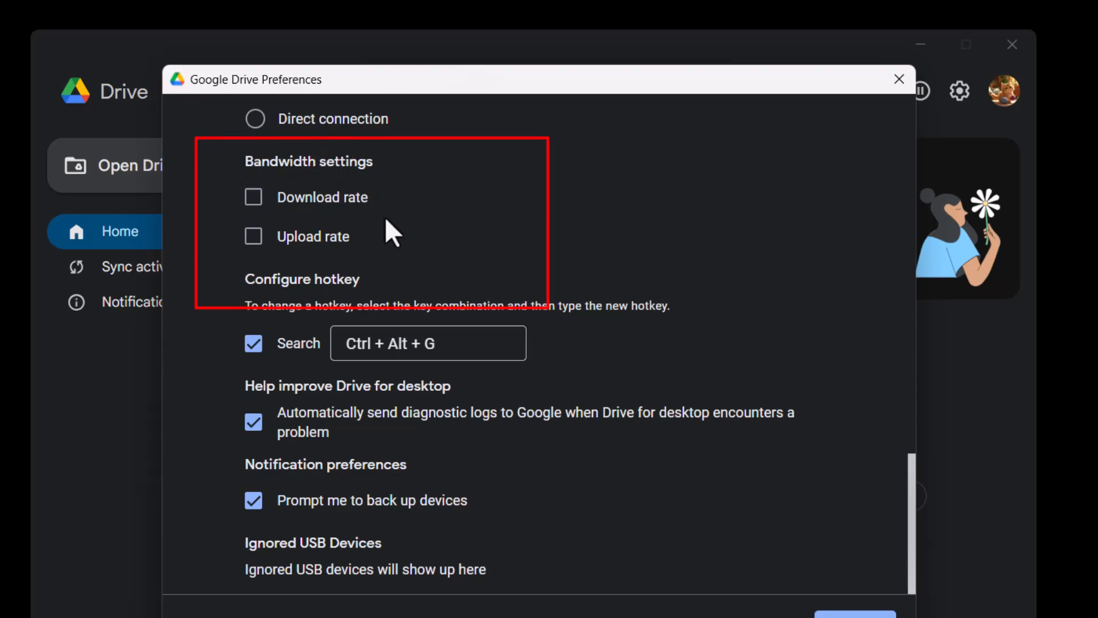
click(252, 199)
click(247, 293)
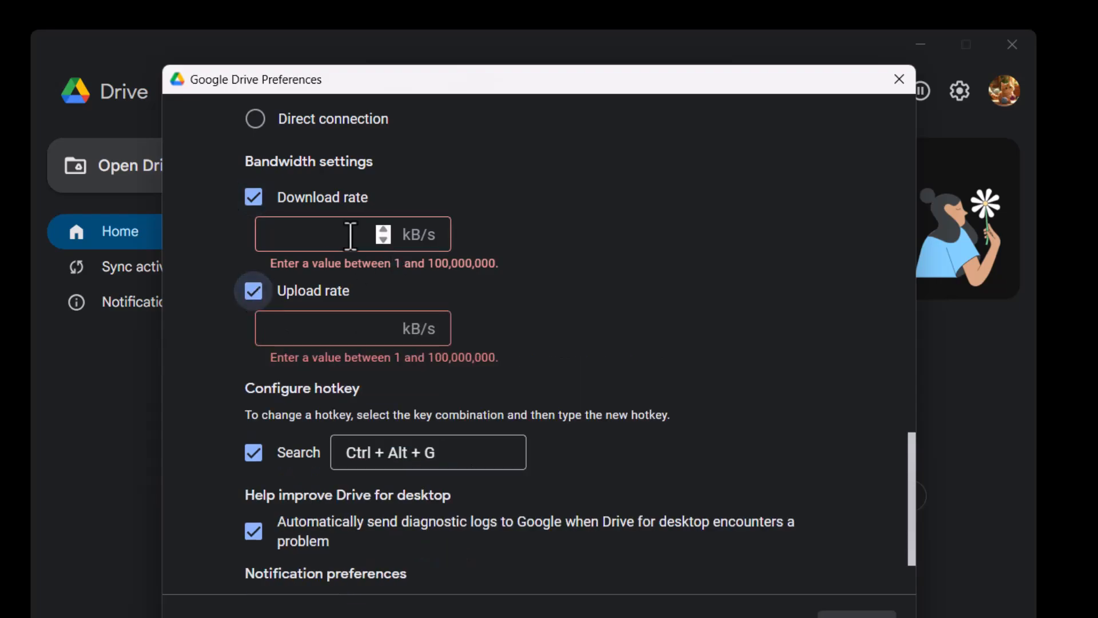
Set both the download and upload rates to 4 kB/s, then cancel the pending changes.
click(389, 233)
click(388, 233)
click(389, 232)
click(389, 233)
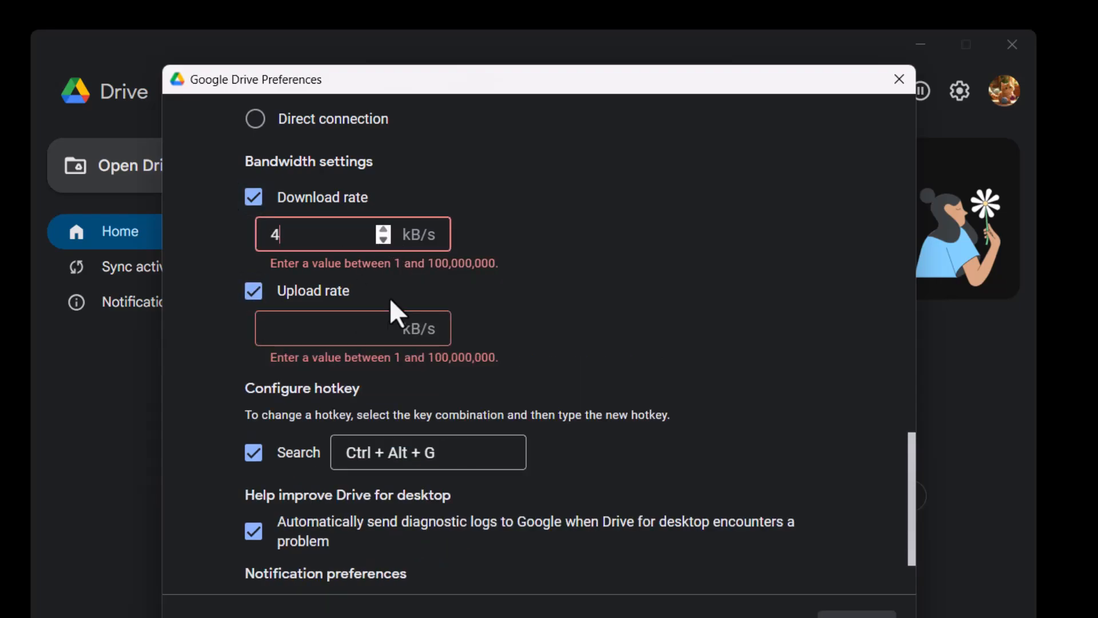
click(388, 335)
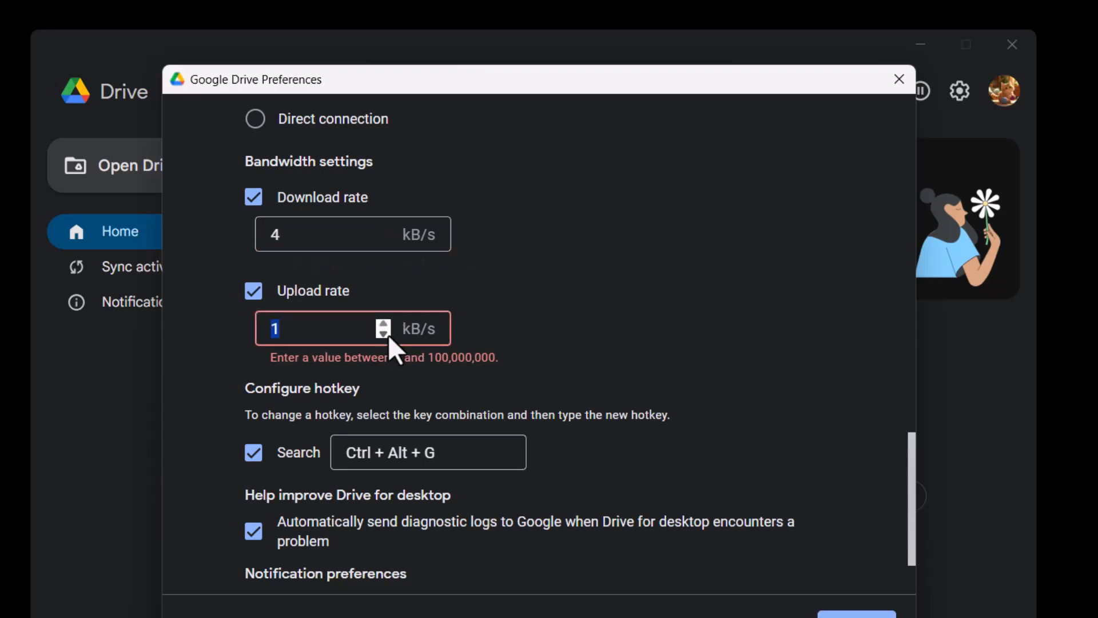
click(384, 322)
click(381, 325)
click(382, 324)
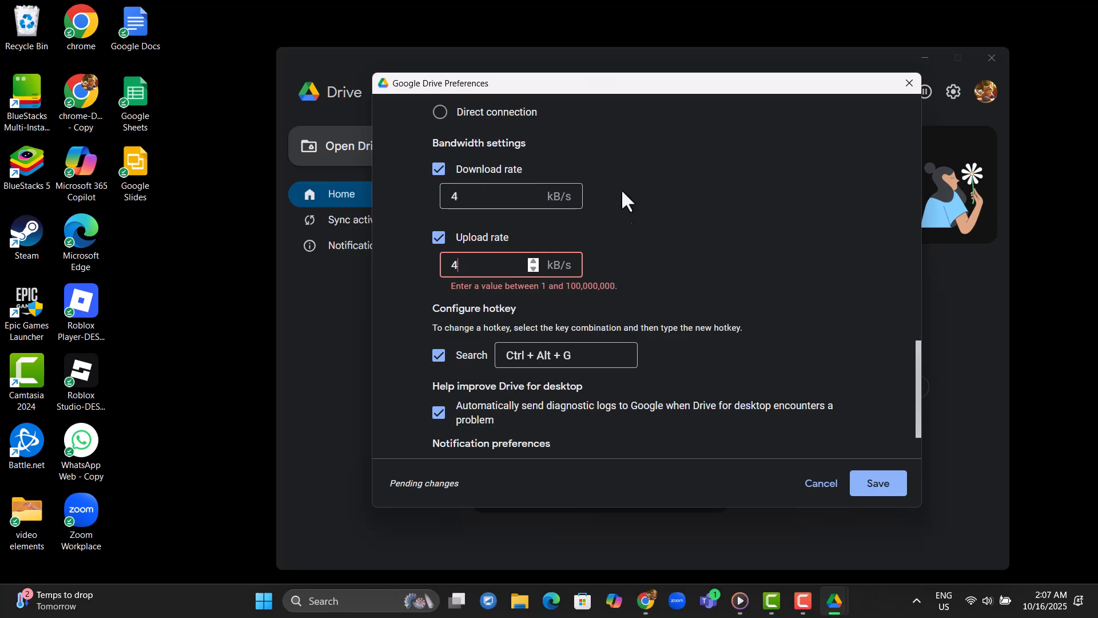
click(805, 483)
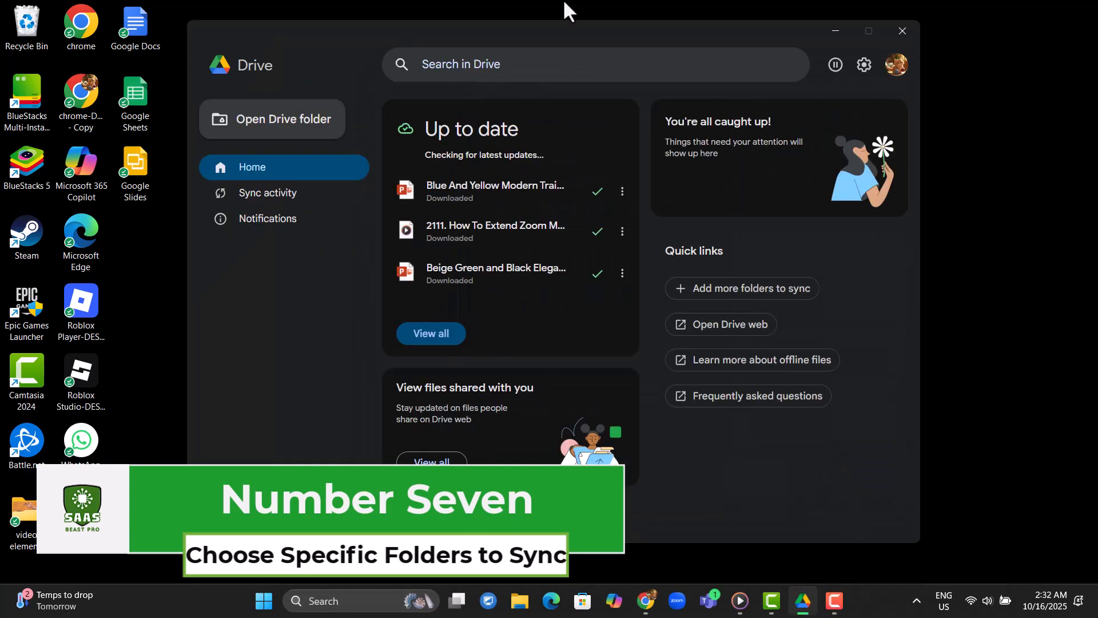
Browse Drive's Sync activity and Notifications pages and open the Drive folder in File Explorer.
click(835, 30)
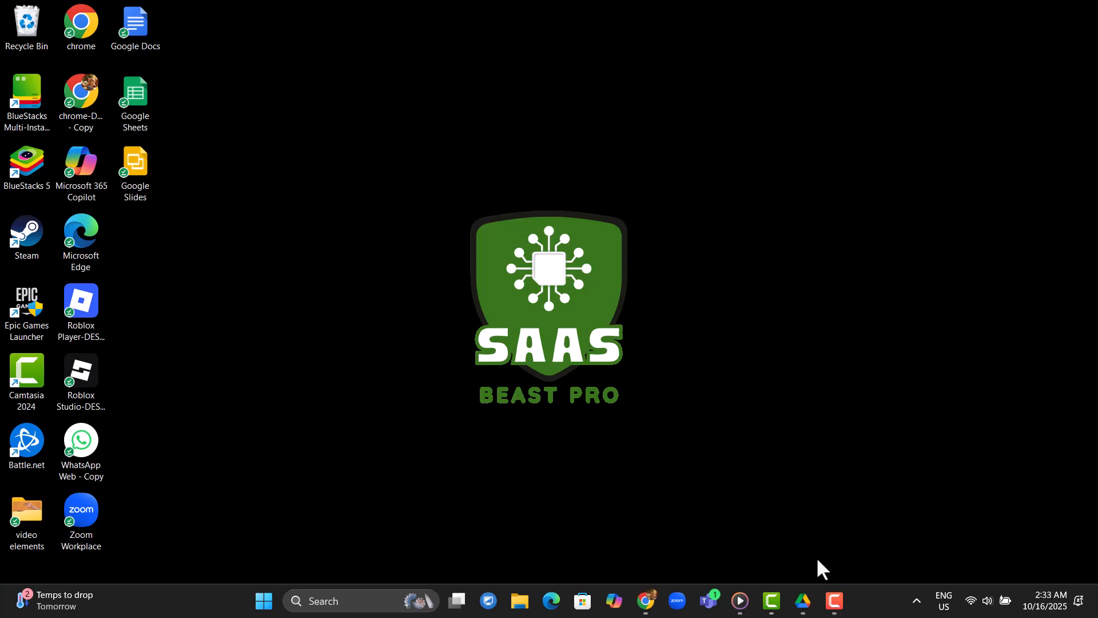
click(804, 601)
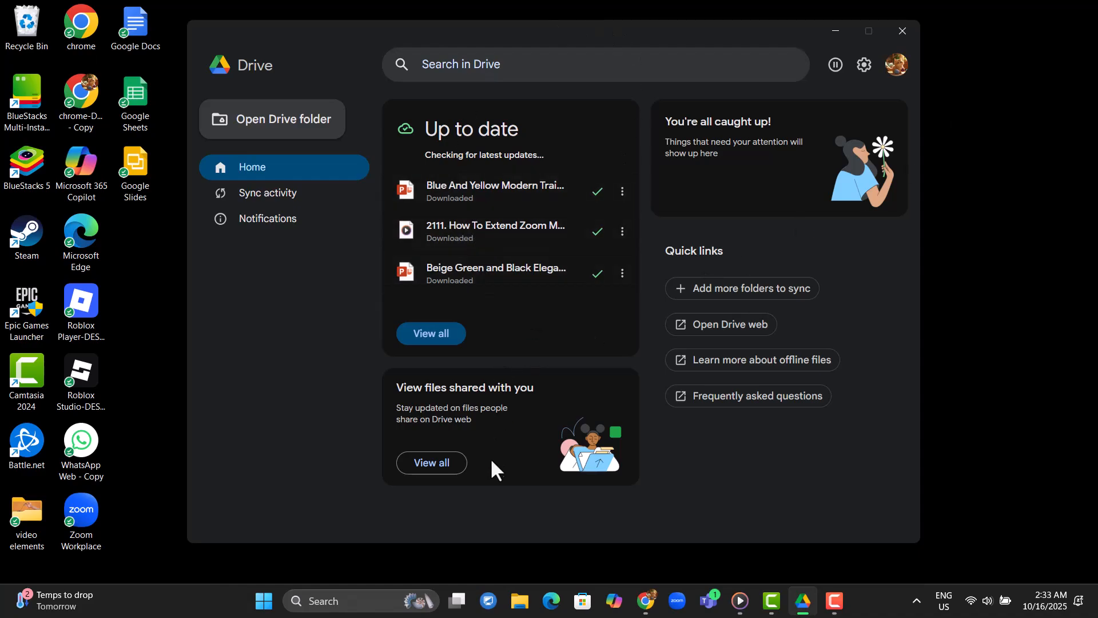
click(269, 194)
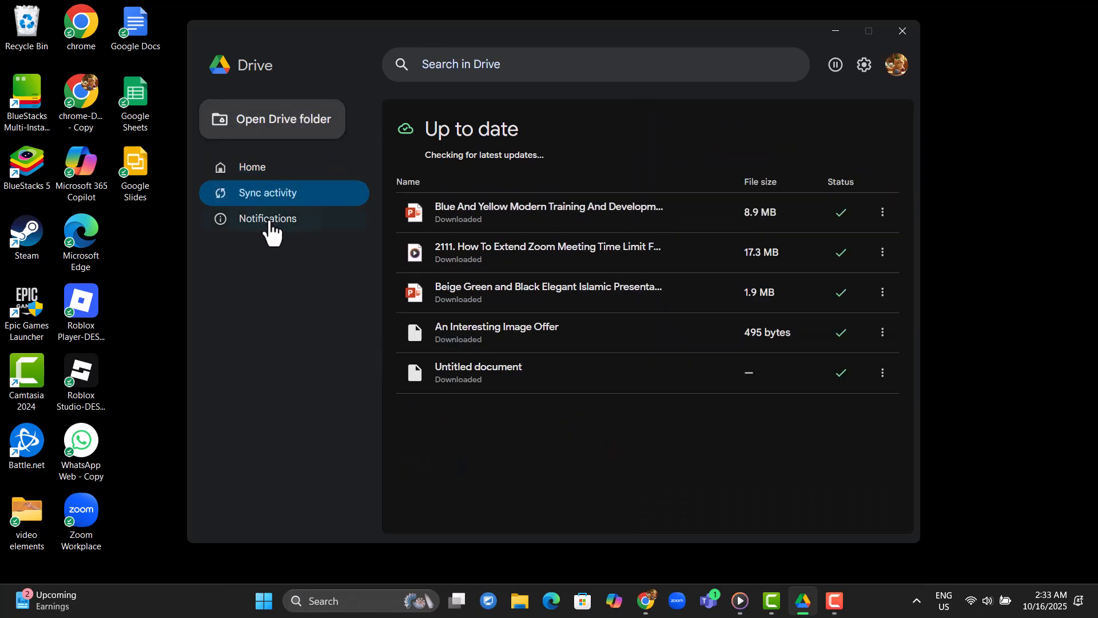
click(271, 228)
click(274, 174)
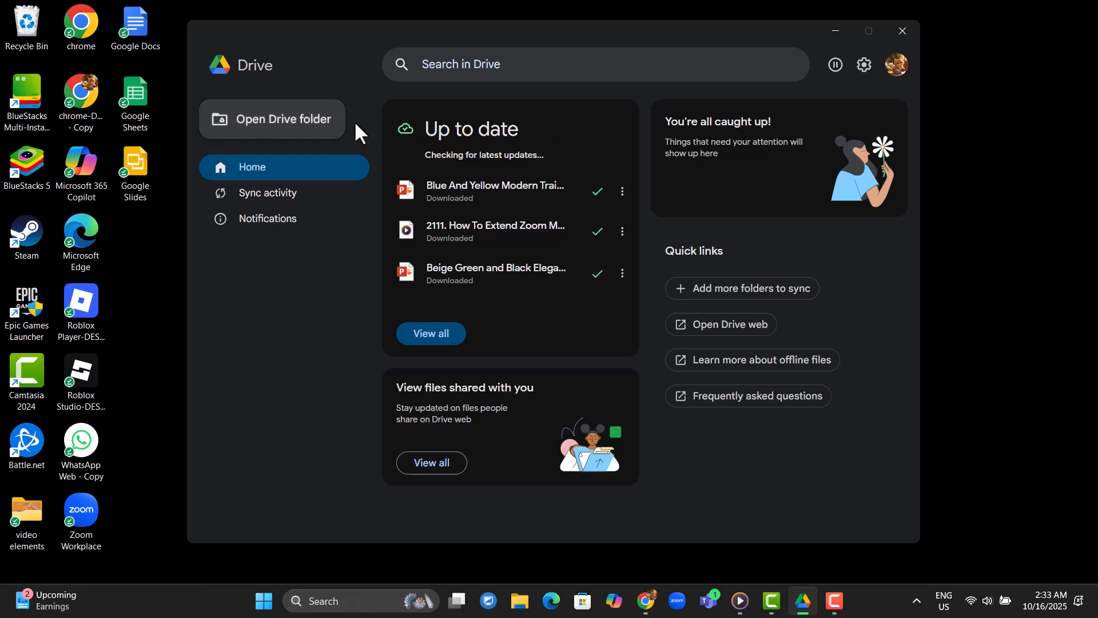
click(302, 132)
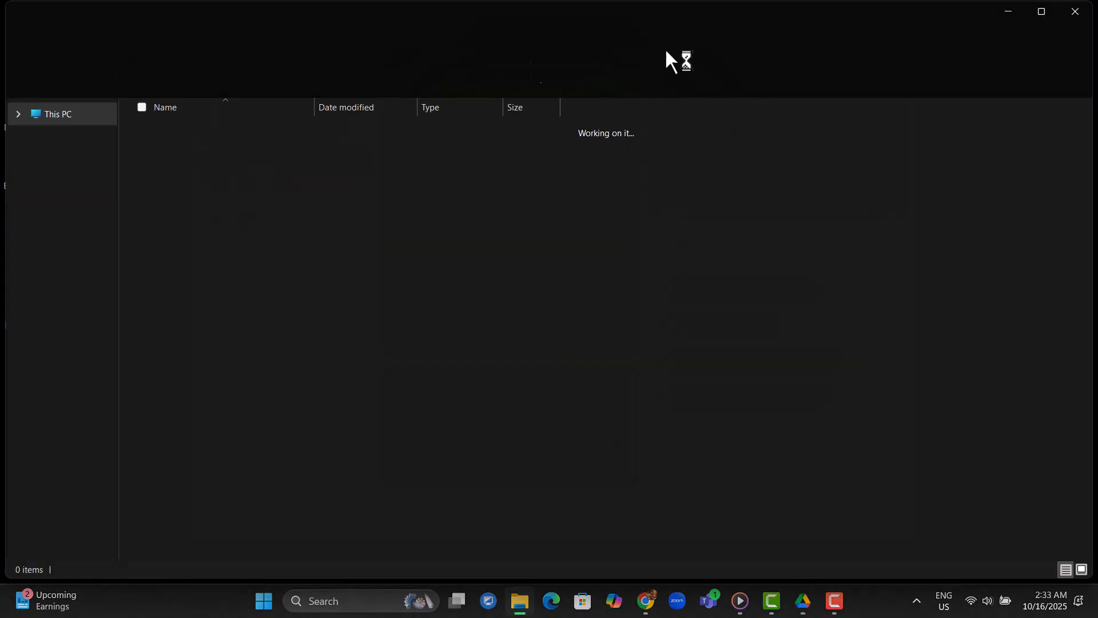
click(1081, 13)
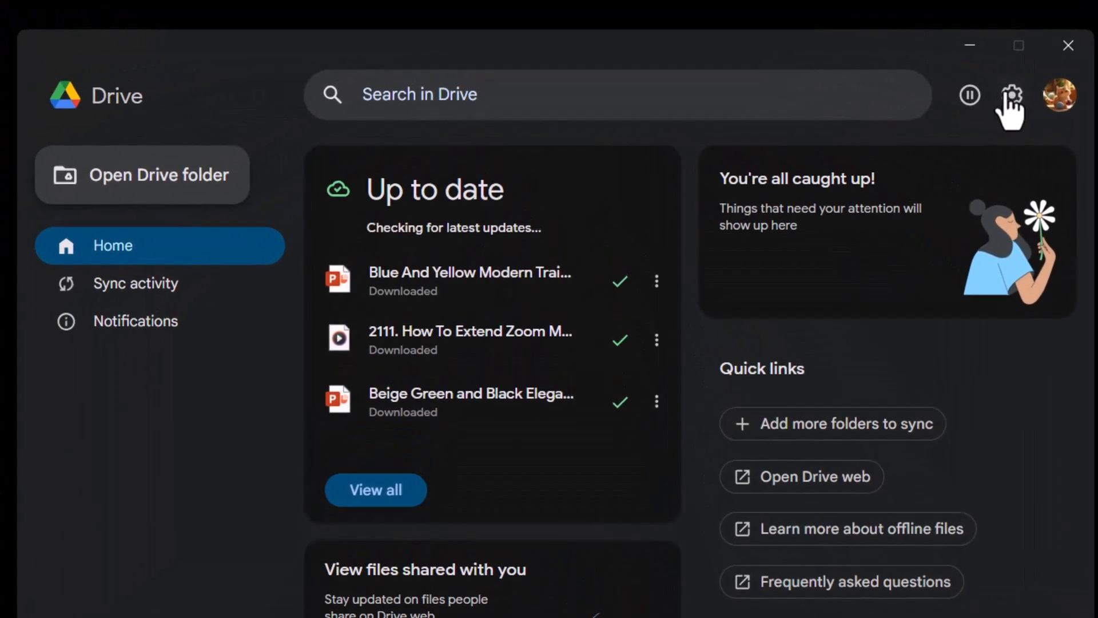
Open Drive's Preferences window and look through its Google Drive and My Laptop sections.
click(1015, 105)
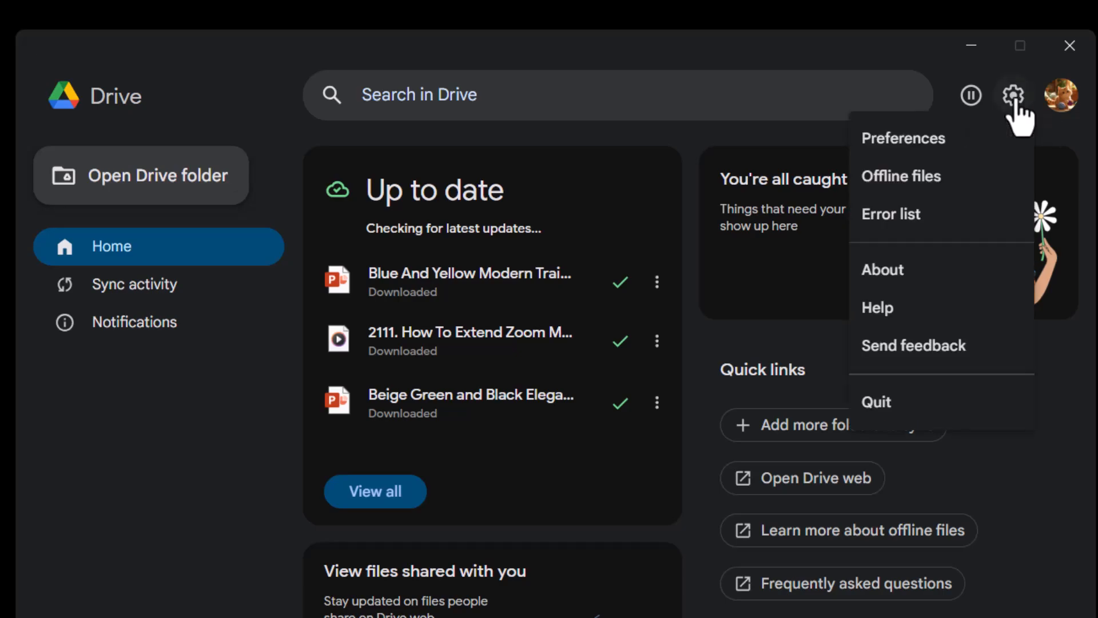
click(918, 144)
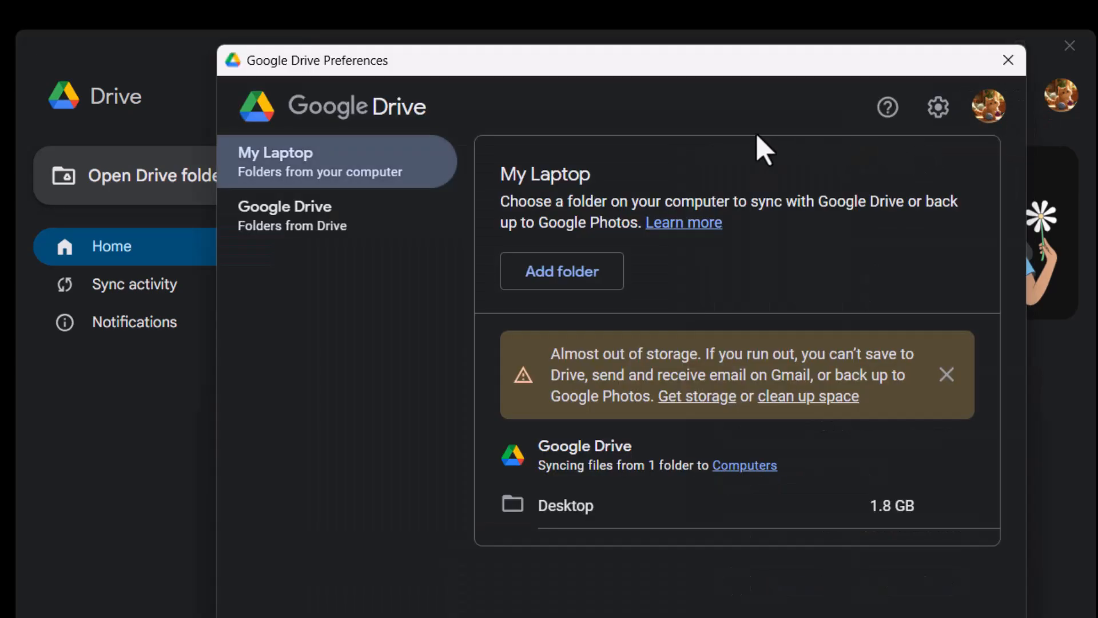
drag(820, 59, 669, 57)
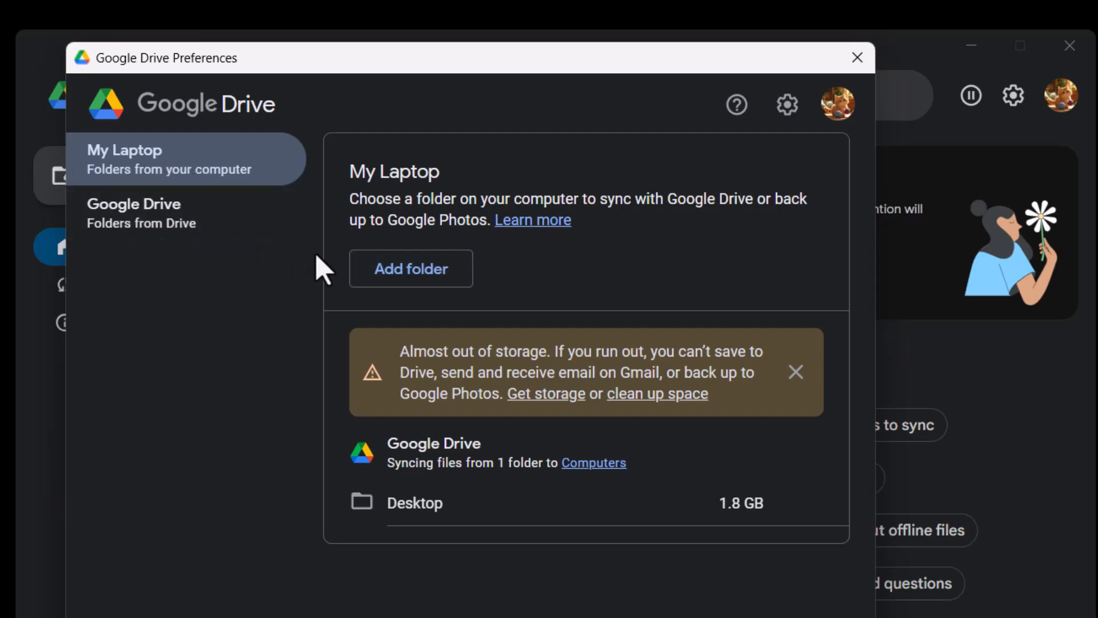
click(191, 220)
click(213, 174)
Add the Zoom folder from Documents as a laptop folder to sync.
click(453, 279)
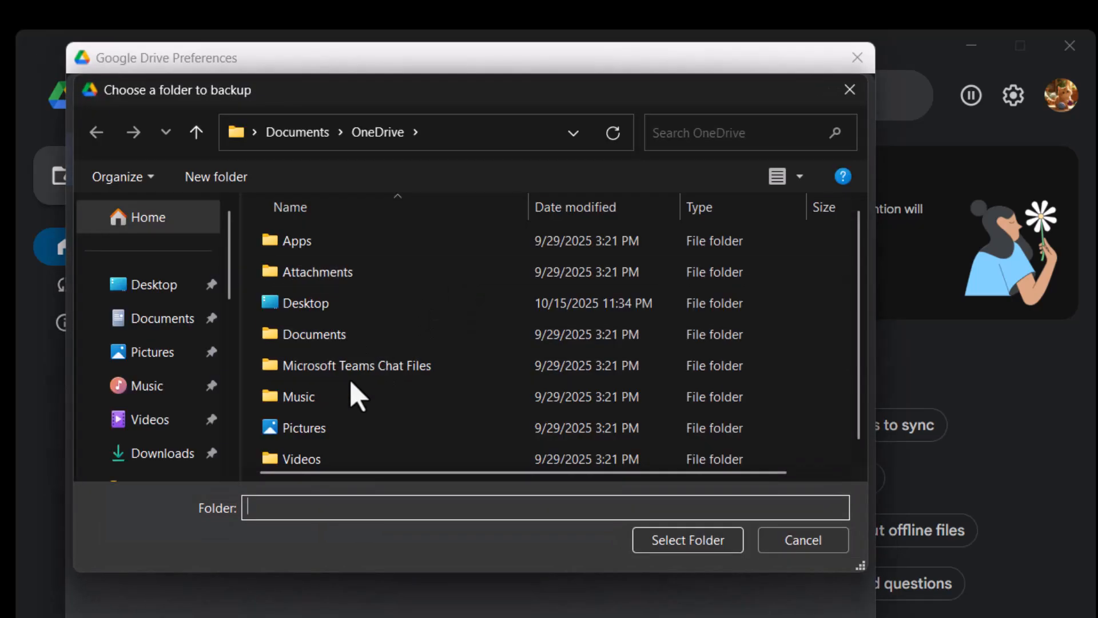
scroll(349, 383, down, 1)
click(298, 132)
scroll(375, 369, down, 2)
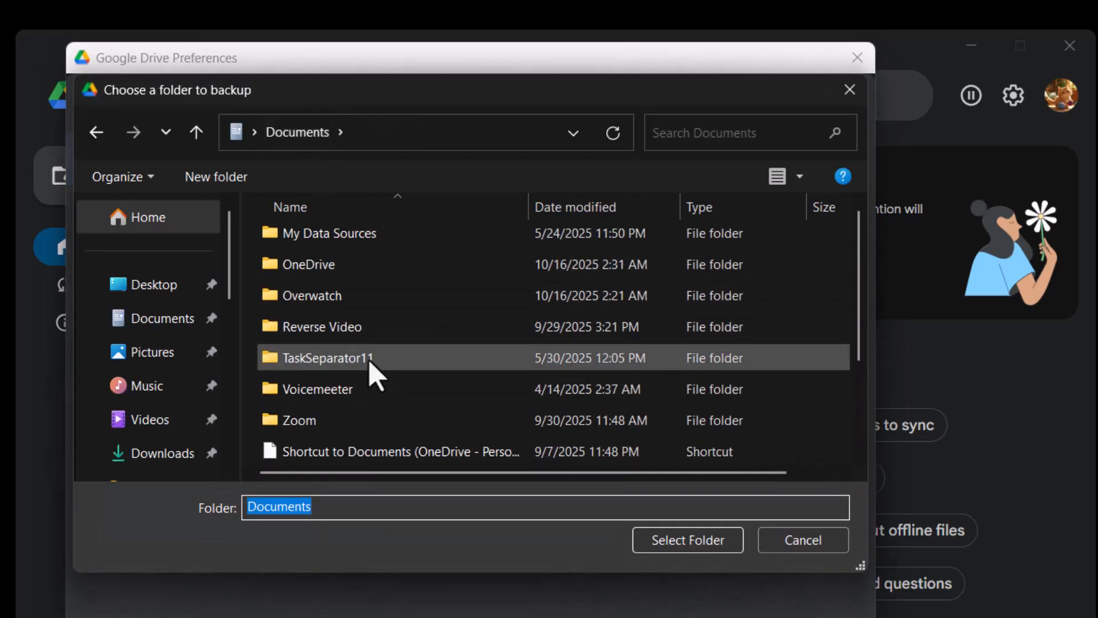
click(355, 411)
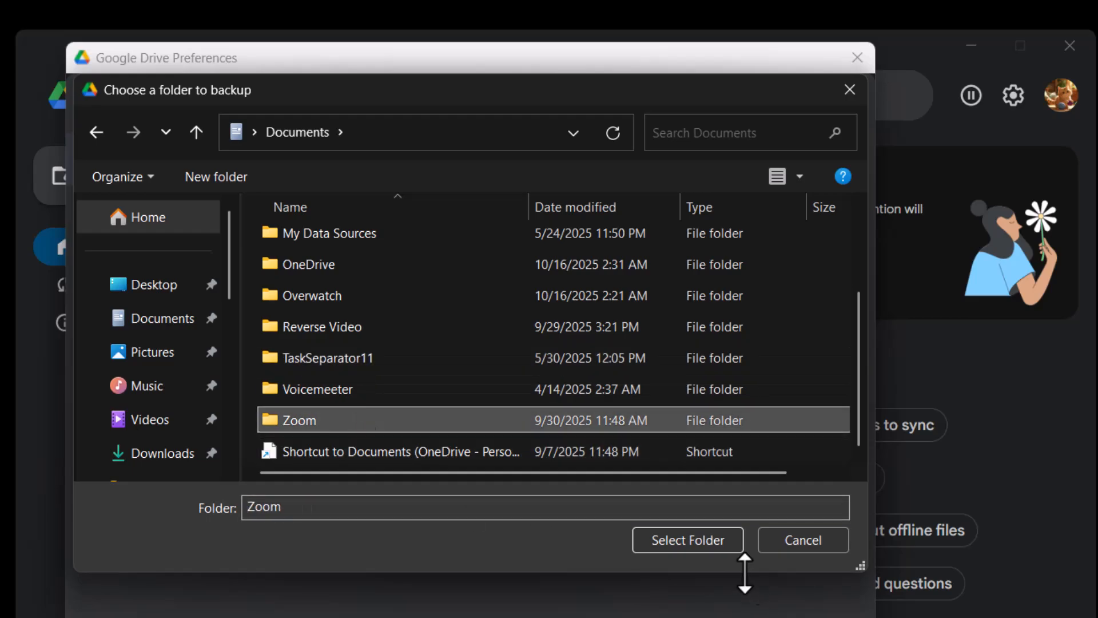
click(716, 541)
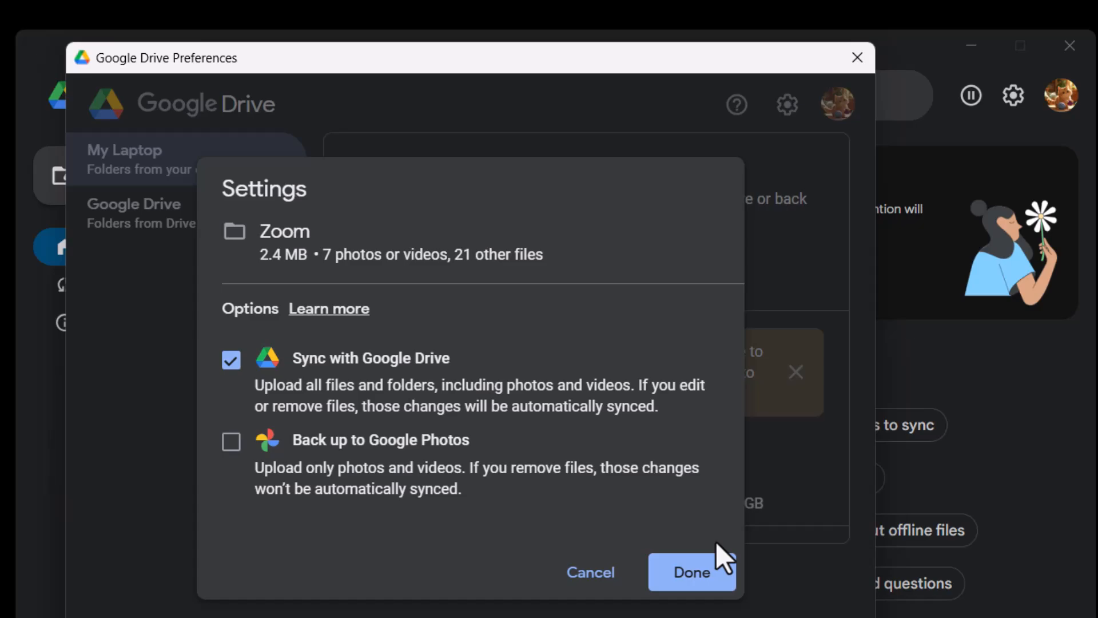
Keep Sync with Google Drive enabled for the Zoom folder, confirm its settings, and save the preferences.
click(231, 360)
click(231, 360)
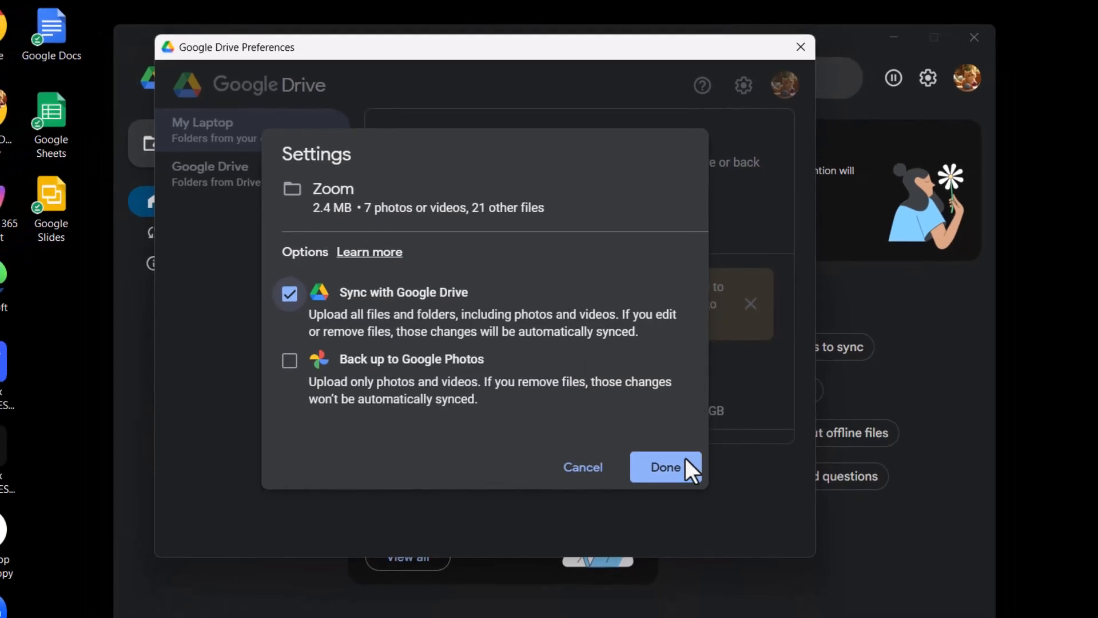
click(678, 475)
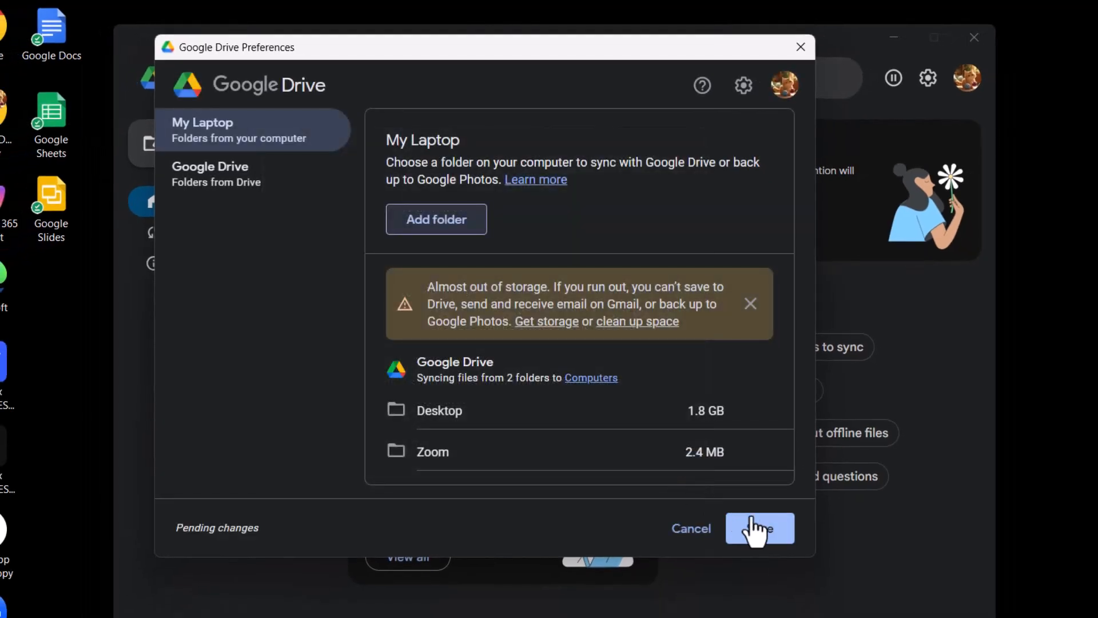
click(772, 533)
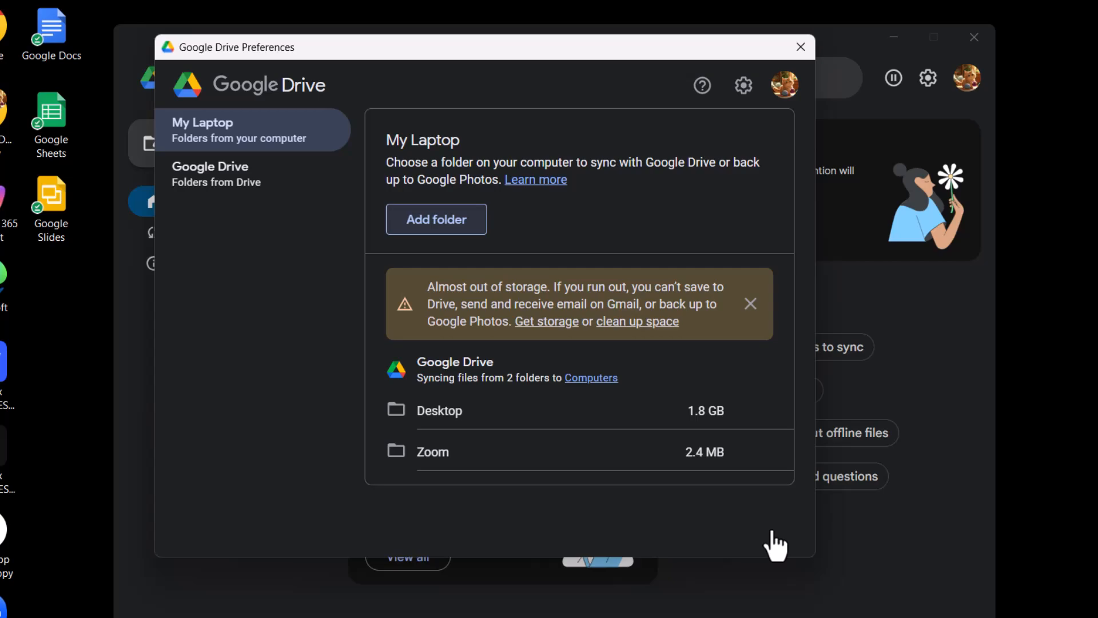